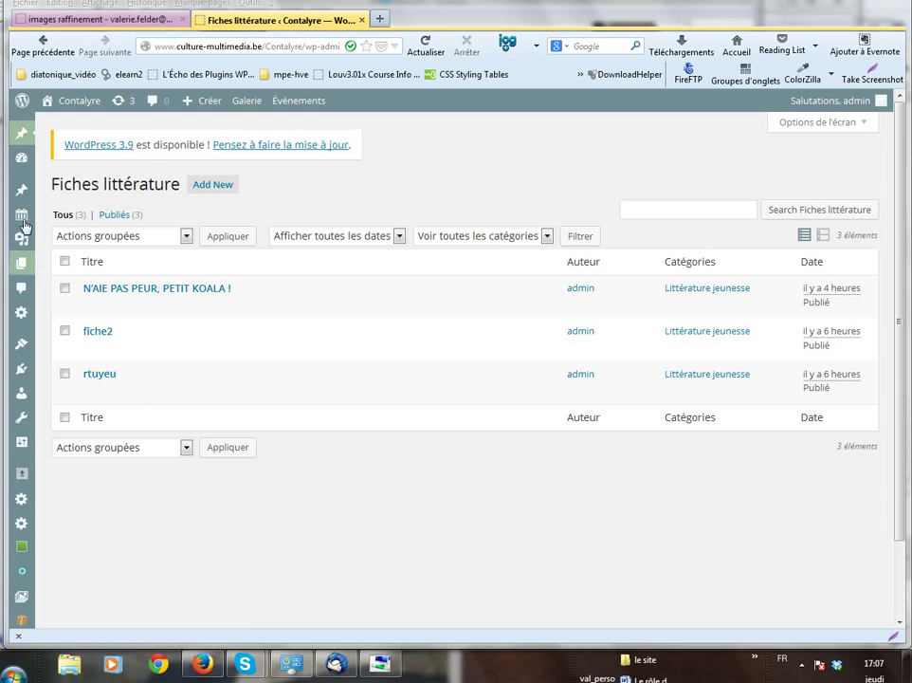
Open the list of Fiches littérature in the site's admin area.
{"action": "mouse_move", "coordinate": [20, 163]}
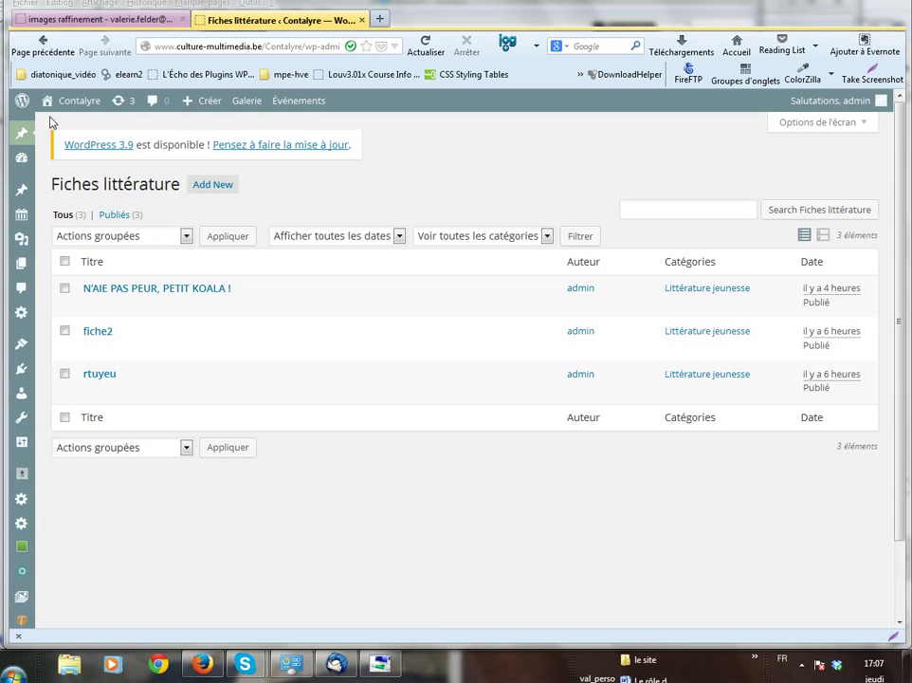
{"action": "mouse_move", "coordinate": [25, 134]}
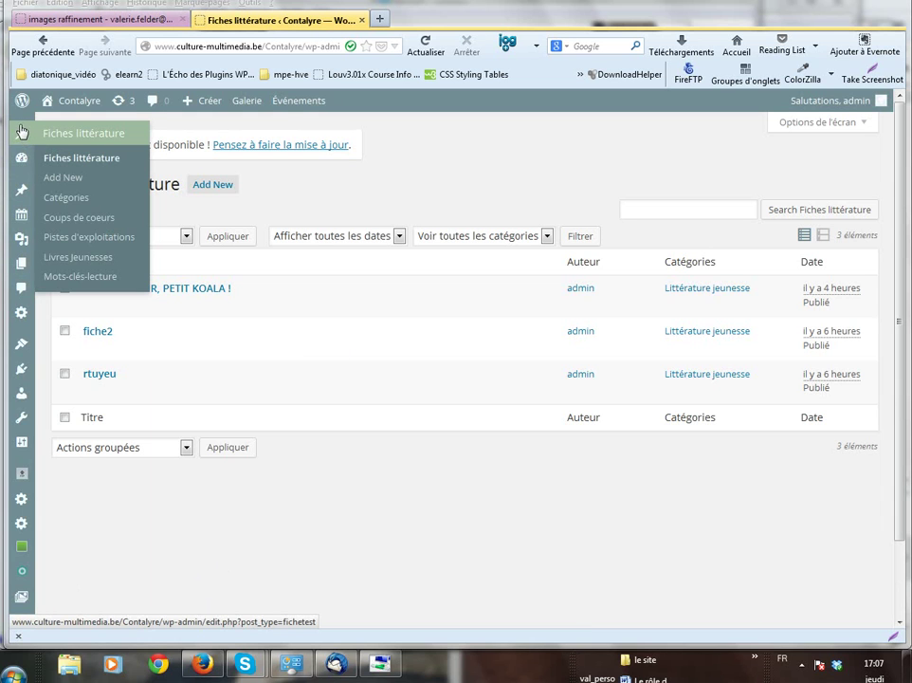
{"action": "mouse_move", "coordinate": [15, 99]}
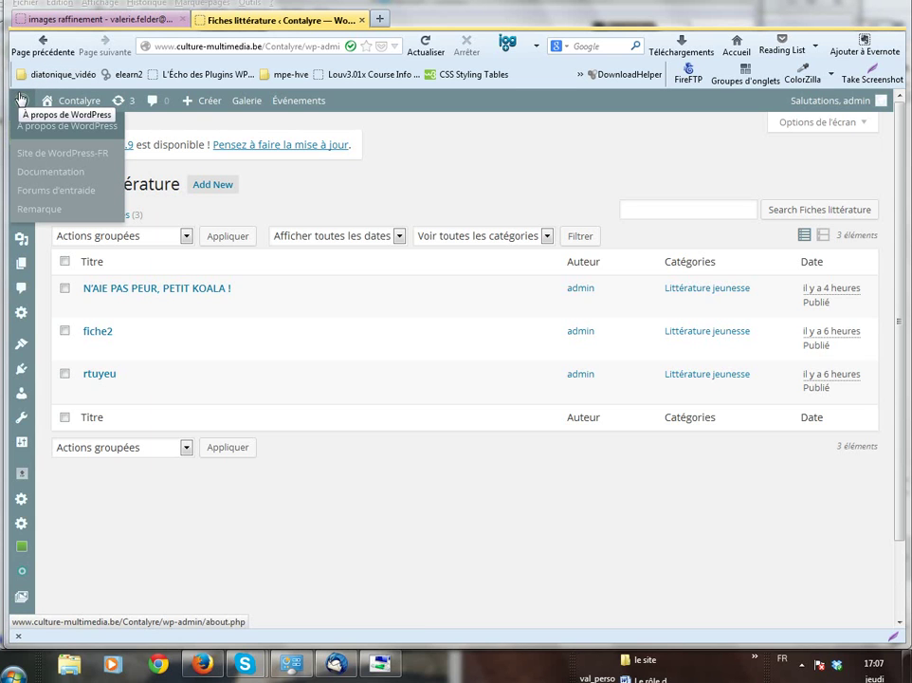
{"action": "mouse_move", "coordinate": [45, 111]}
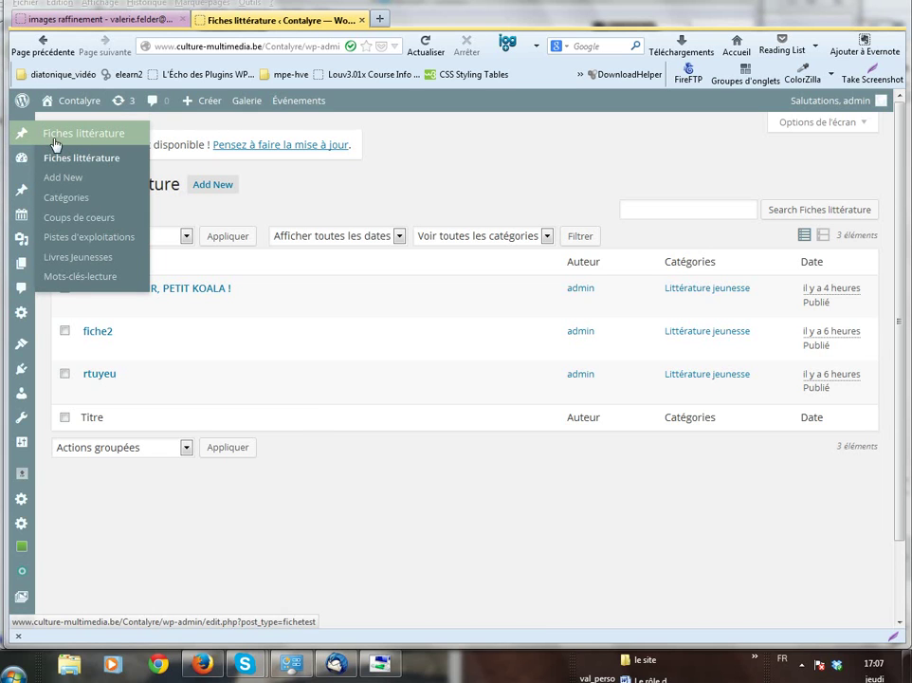
{"action": "left_click", "coordinate": [68, 143]}
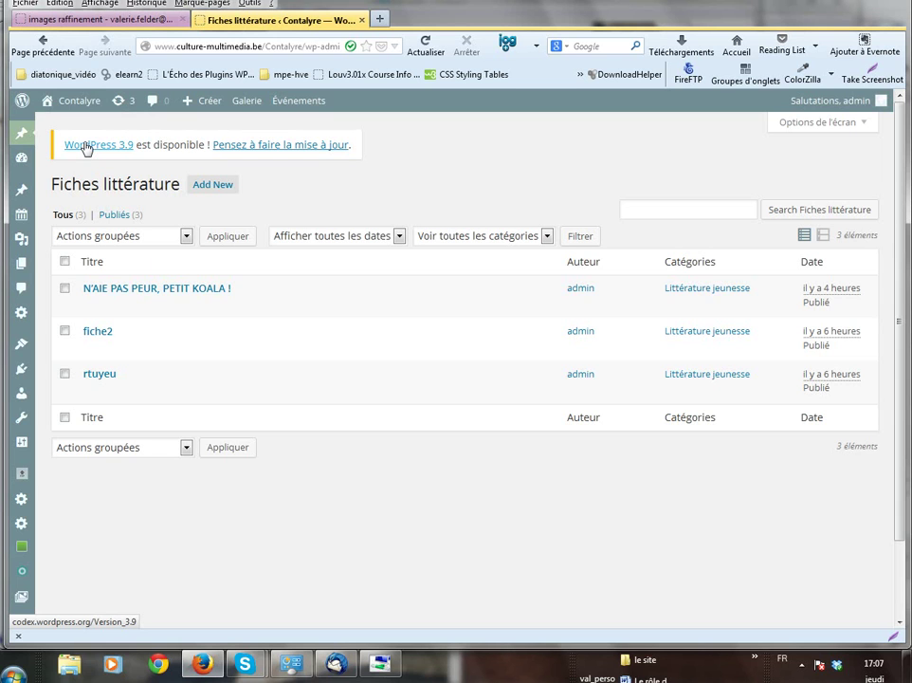
Add a new fiche littérature titled "erzyruyerurti" with Fiche lecture as its content template.
{"action": "mouse_move", "coordinate": [23, 216]}
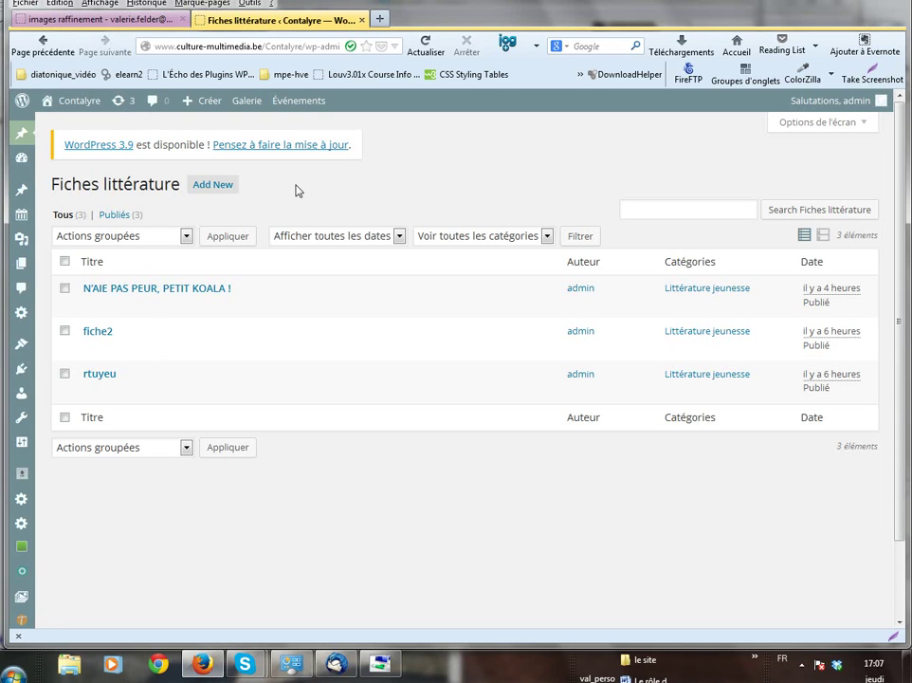
{"action": "left_click", "coordinate": [212, 186]}
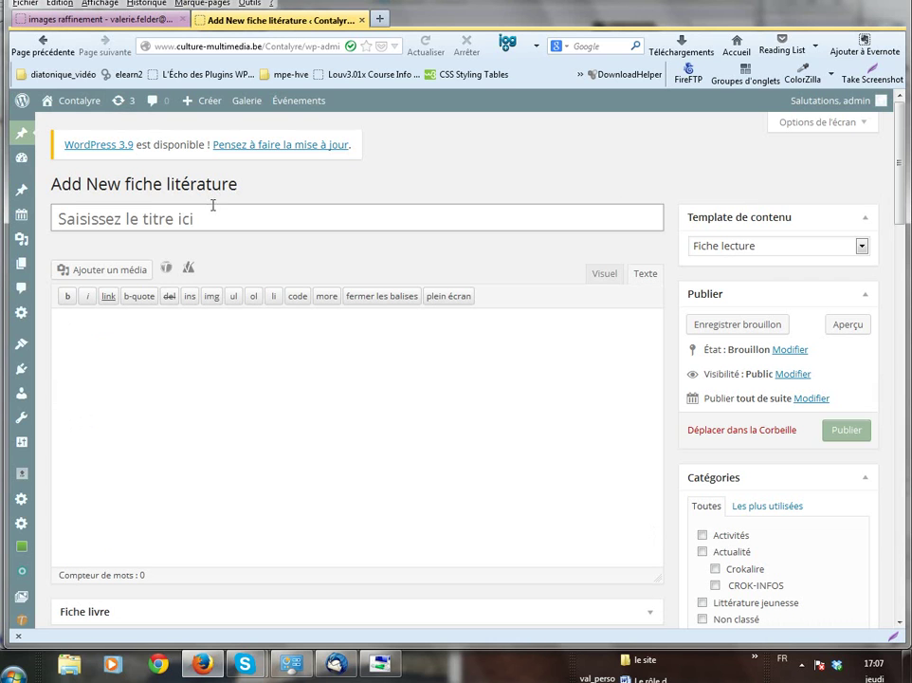
{"action": "left_click", "coordinate": [220, 219]}
{"action": "type", "text": "erzyruyerurti"}
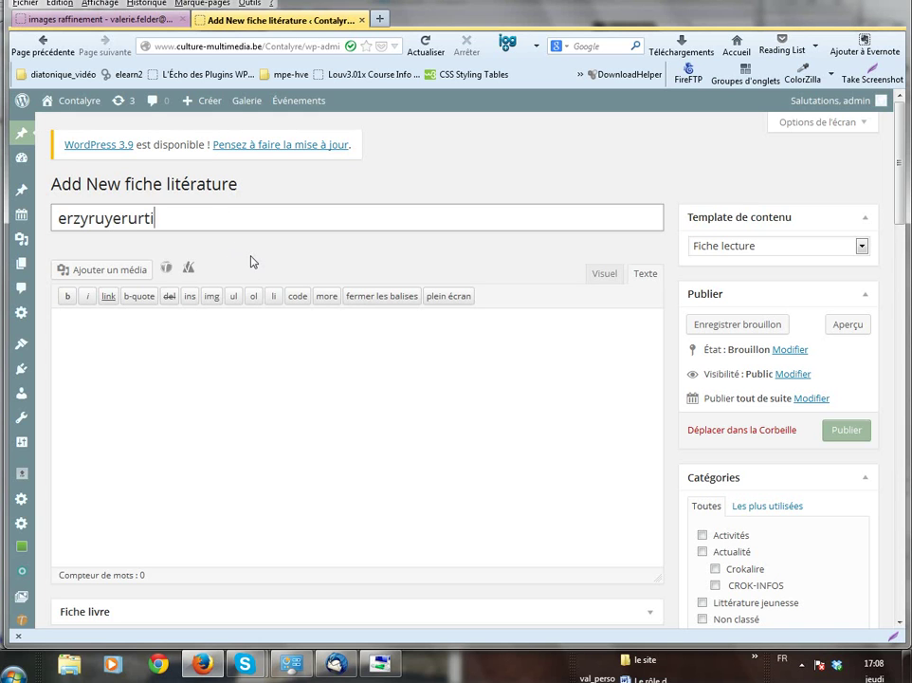
{"action": "left_click", "coordinate": [862, 248]}
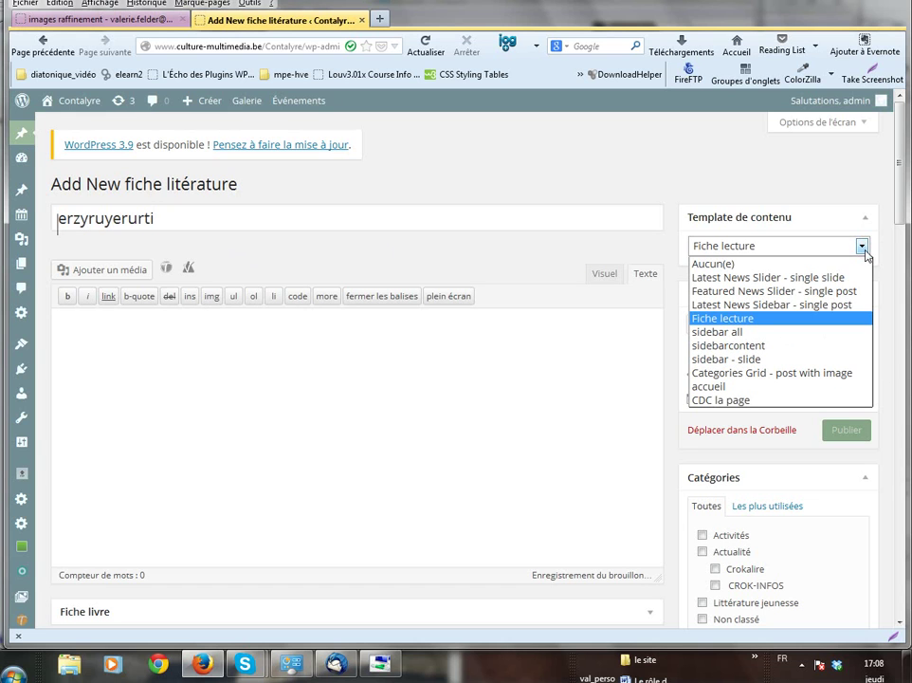
{"action": "left_click", "coordinate": [828, 318]}
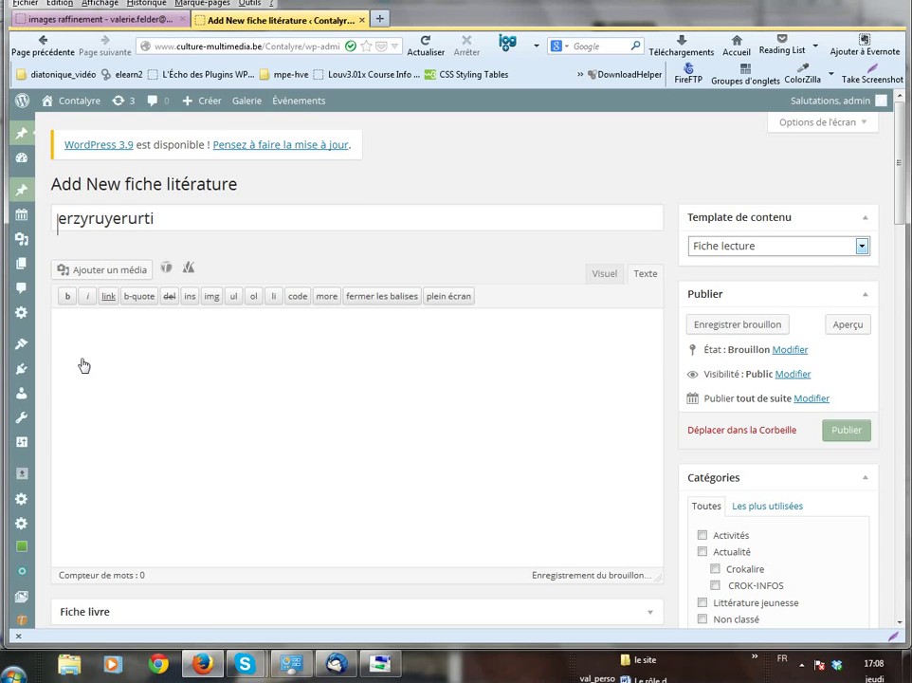
Expand the Fiche livre section and examine the form's book information, media, genre, summary and opinion fields.
{"action": "scroll", "coordinate": [185, 434], "scroll_direction": "down", "scroll_amount": 5}
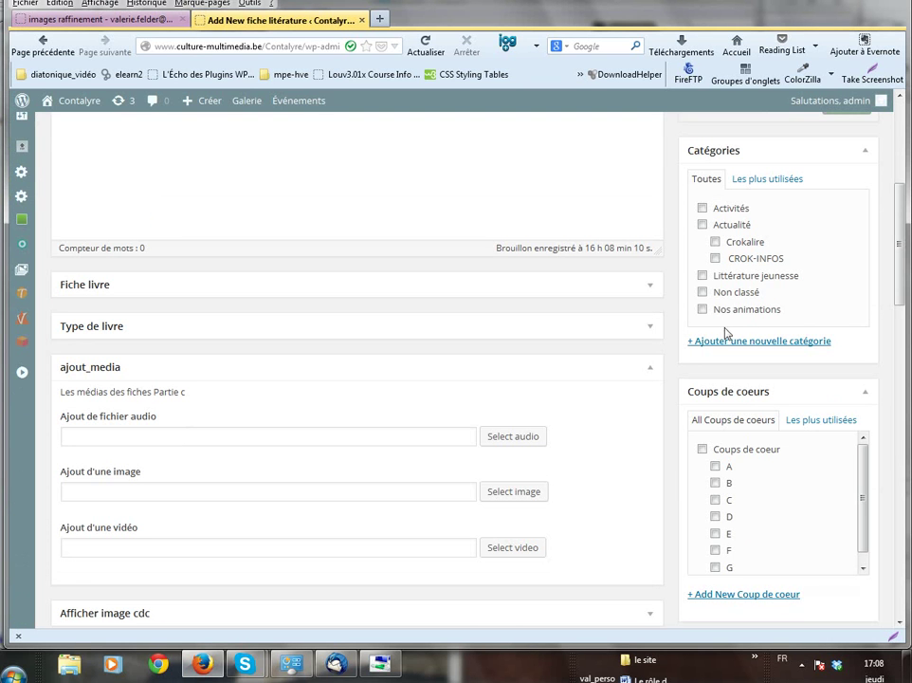
{"action": "left_click", "coordinate": [649, 290]}
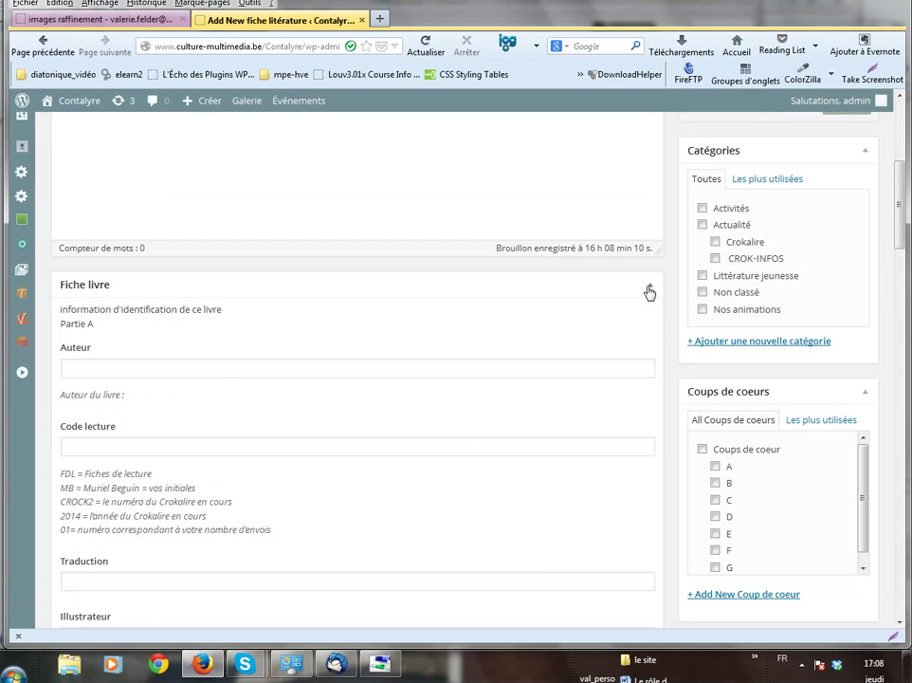
{"action": "left_click", "coordinate": [226, 371]}
{"action": "left_click", "coordinate": [158, 443]}
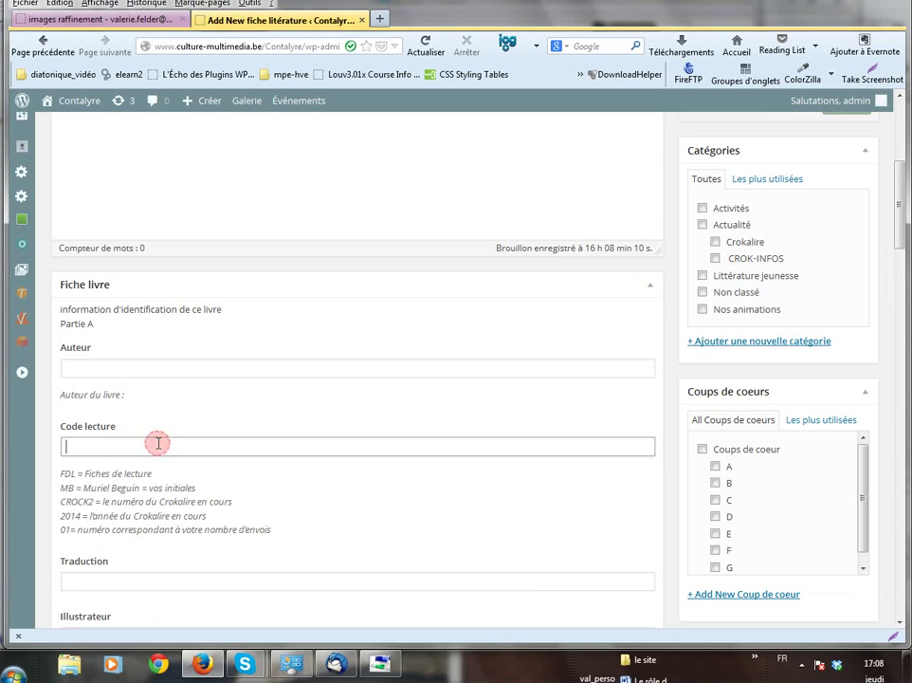
{"action": "scroll", "coordinate": [158, 443], "scroll_direction": "down", "scroll_amount": 3}
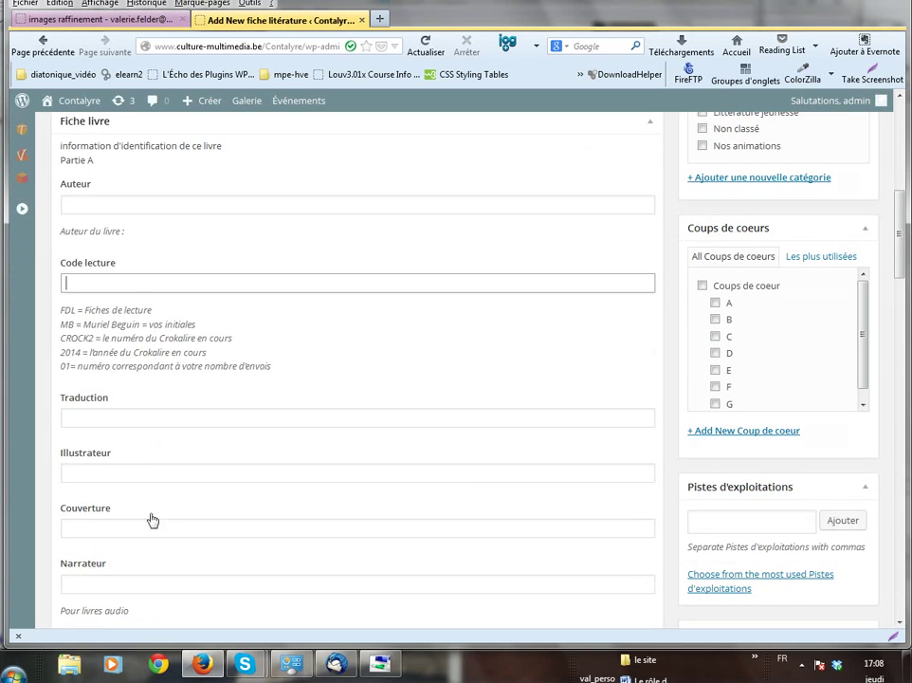
{"action": "scroll", "coordinate": [152, 522], "scroll_direction": "down", "scroll_amount": 3}
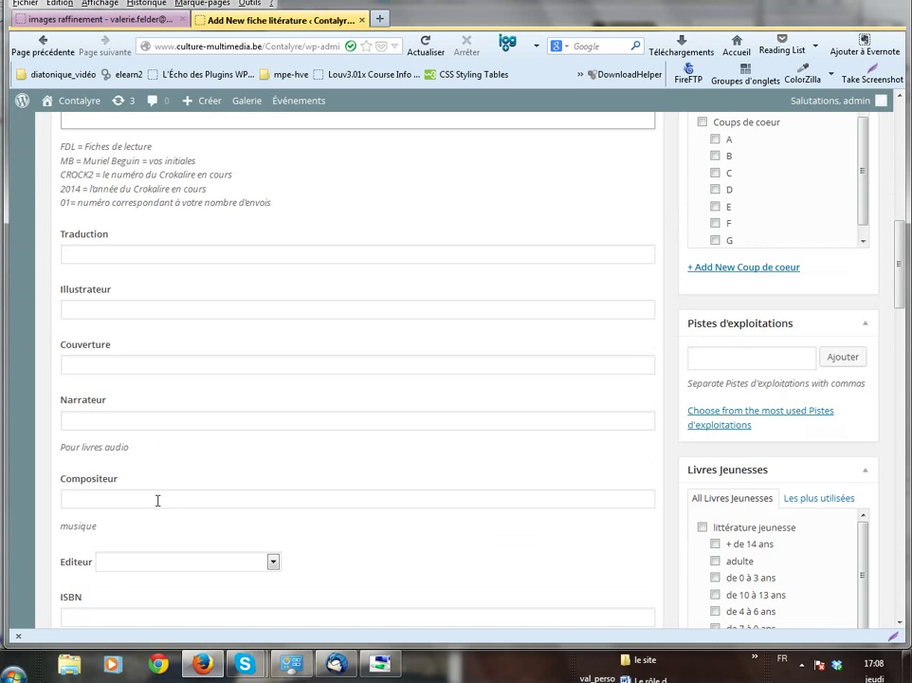
{"action": "scroll", "coordinate": [157, 500], "scroll_direction": "down", "scroll_amount": 3}
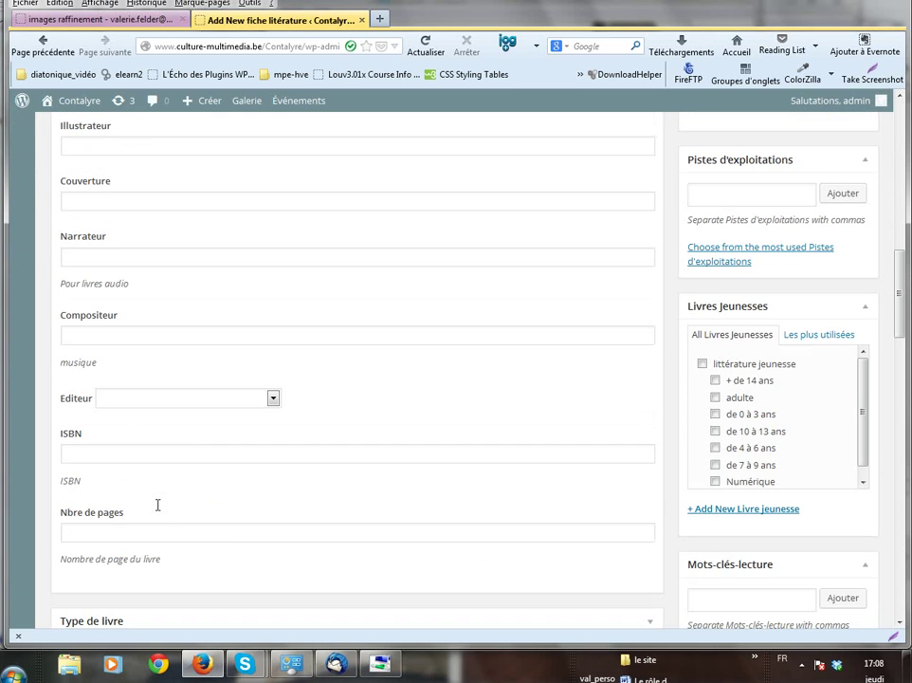
{"action": "left_click", "coordinate": [212, 529]}
{"action": "scroll", "coordinate": [212, 533], "scroll_direction": "down", "scroll_amount": 6}
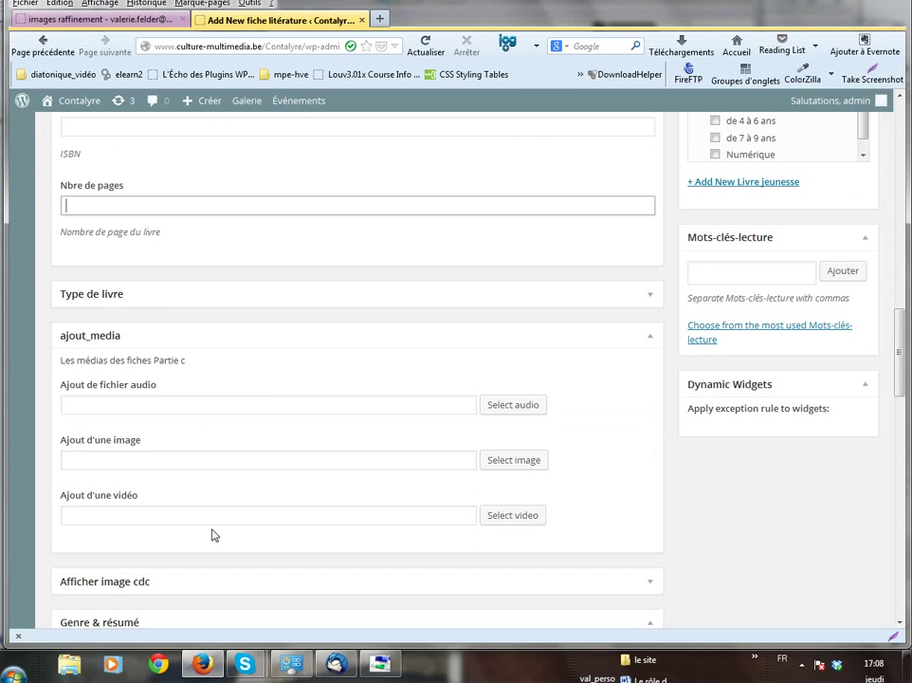
{"action": "scroll", "coordinate": [212, 493], "scroll_direction": "down", "scroll_amount": 3}
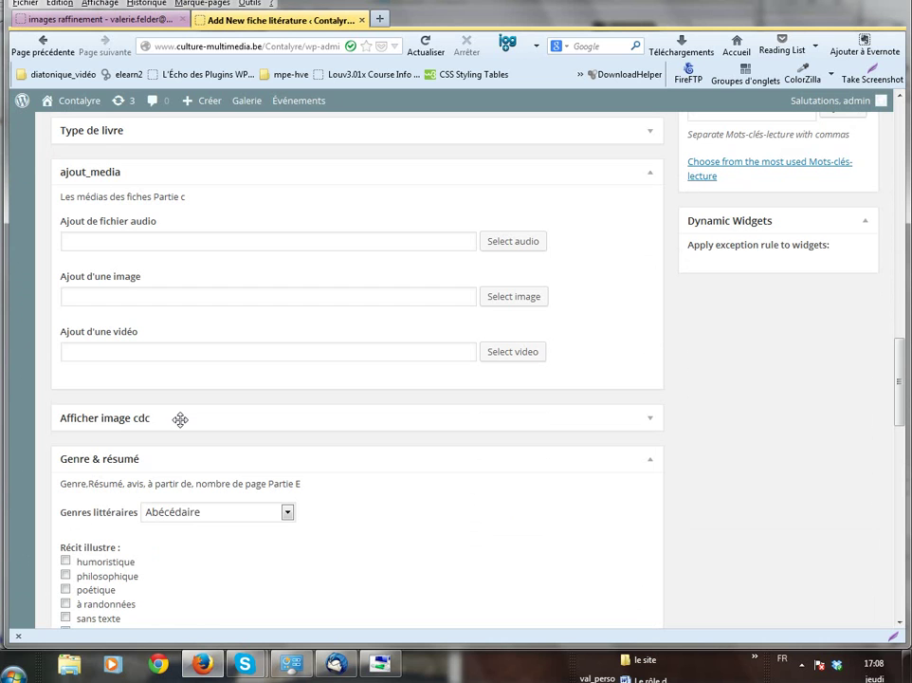
{"action": "scroll", "coordinate": [117, 254], "scroll_direction": "down", "scroll_amount": 3}
{"action": "scroll", "coordinate": [95, 554], "scroll_direction": "down", "scroll_amount": 7}
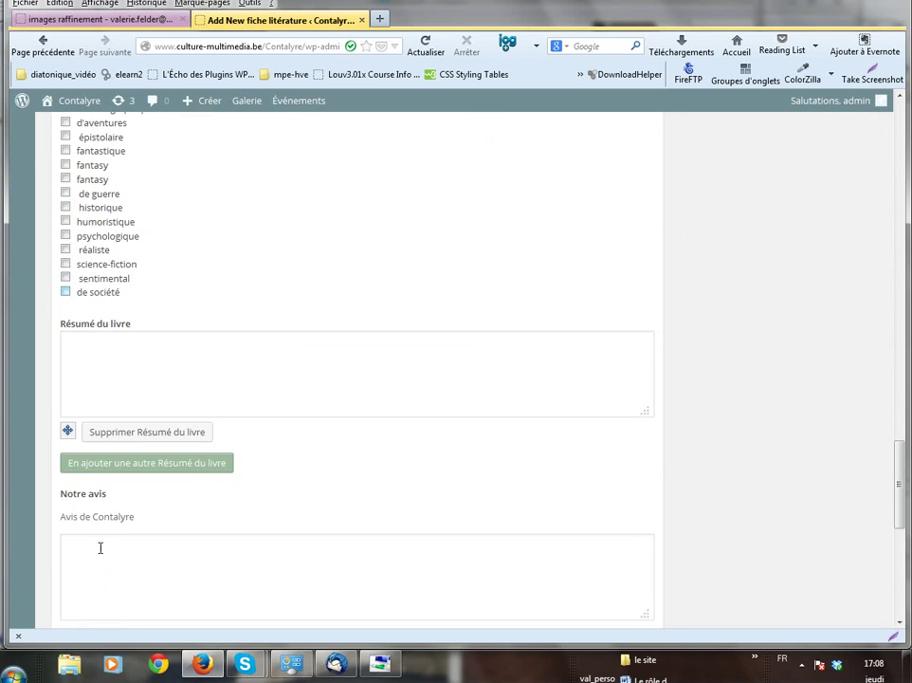
Tick the Littérature jeunesse category and clear it again.
{"action": "scroll", "coordinate": [459, 389], "scroll_direction": "up", "scroll_amount": 20}
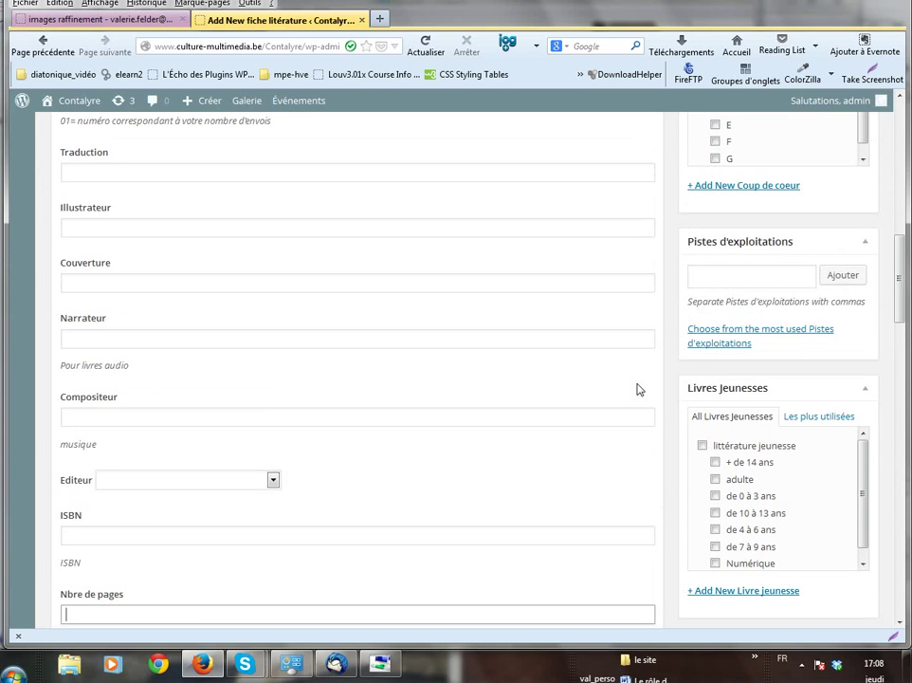
{"action": "scroll", "coordinate": [638, 387], "scroll_direction": "up", "scroll_amount": 6}
{"action": "scroll", "coordinate": [638, 387], "scroll_direction": "up", "scroll_amount": 3}
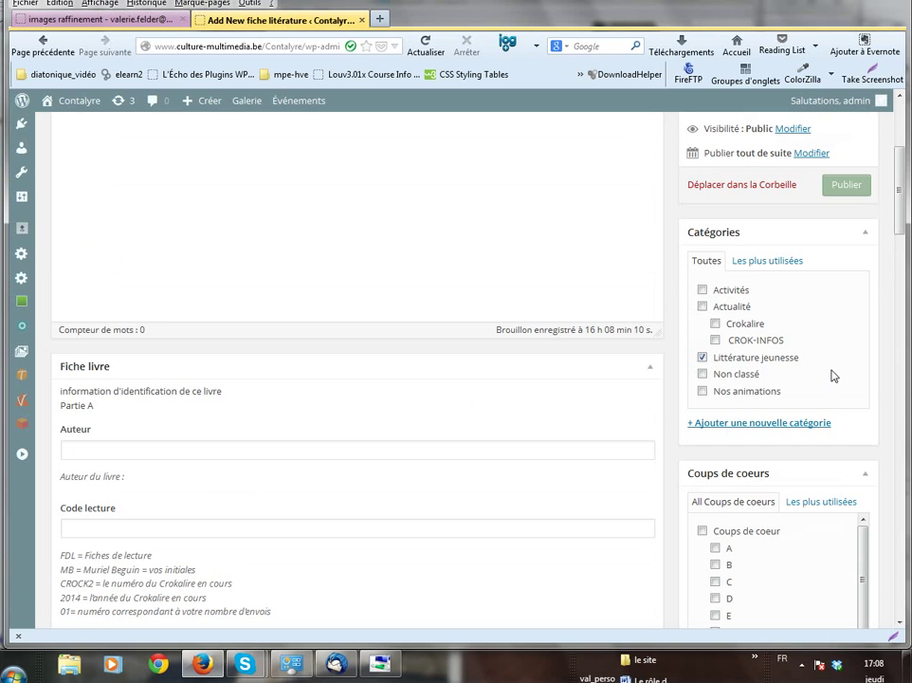
{"action": "left_click", "coordinate": [702, 358]}
Assign the fiche to the "de 0 à 3 ans" age group under Livres Jeunesses.
{"action": "scroll", "coordinate": [778, 417], "scroll_direction": "down", "scroll_amount": 3}
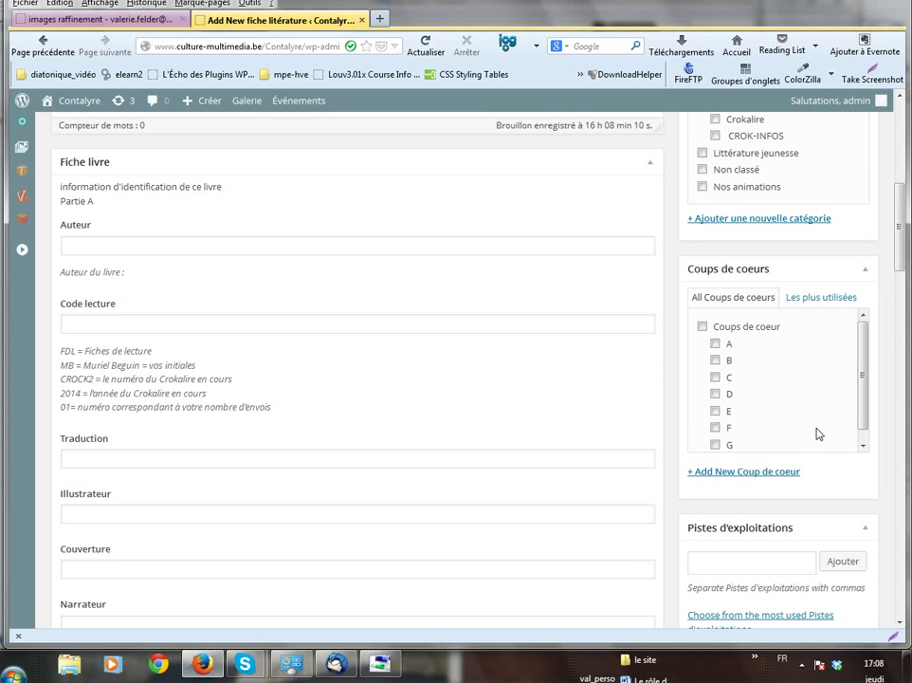
{"action": "scroll", "coordinate": [809, 409], "scroll_direction": "down", "scroll_amount": 4}
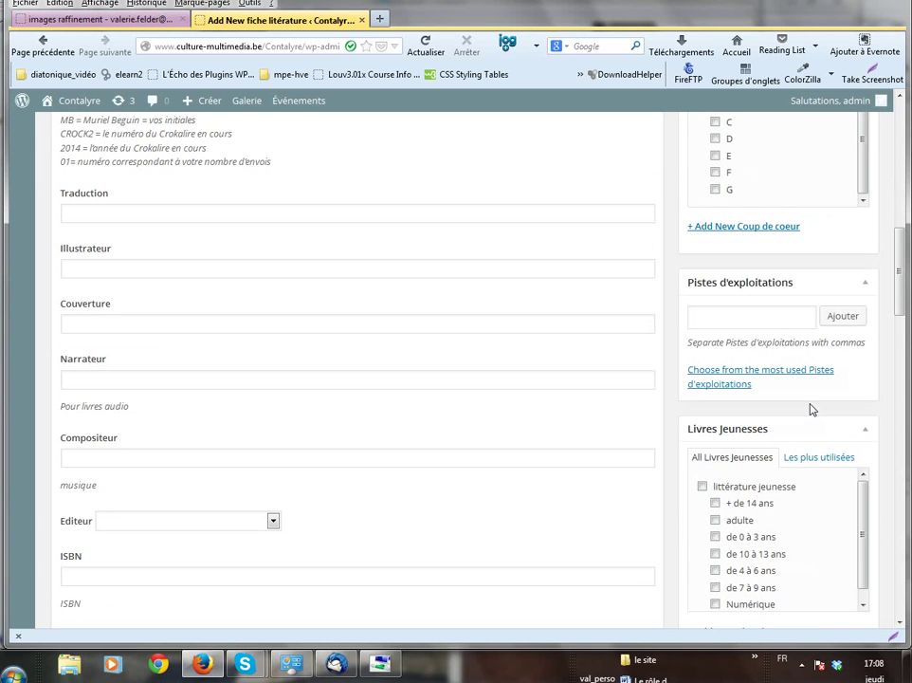
{"action": "scroll", "coordinate": [834, 513], "scroll_direction": "down", "scroll_amount": 1}
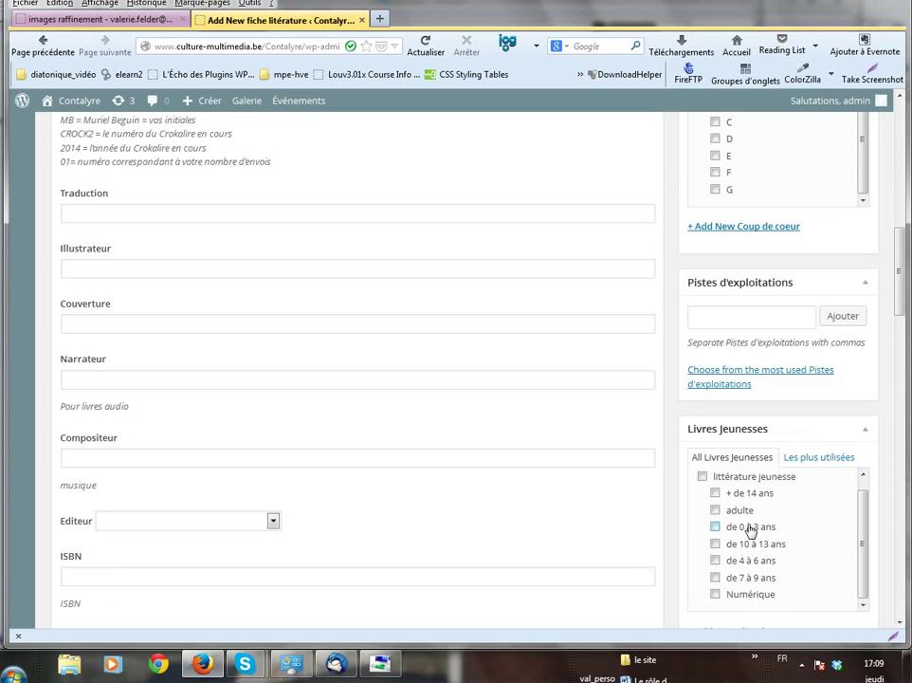
{"action": "scroll", "coordinate": [756, 527], "scroll_direction": "down", "scroll_amount": 2}
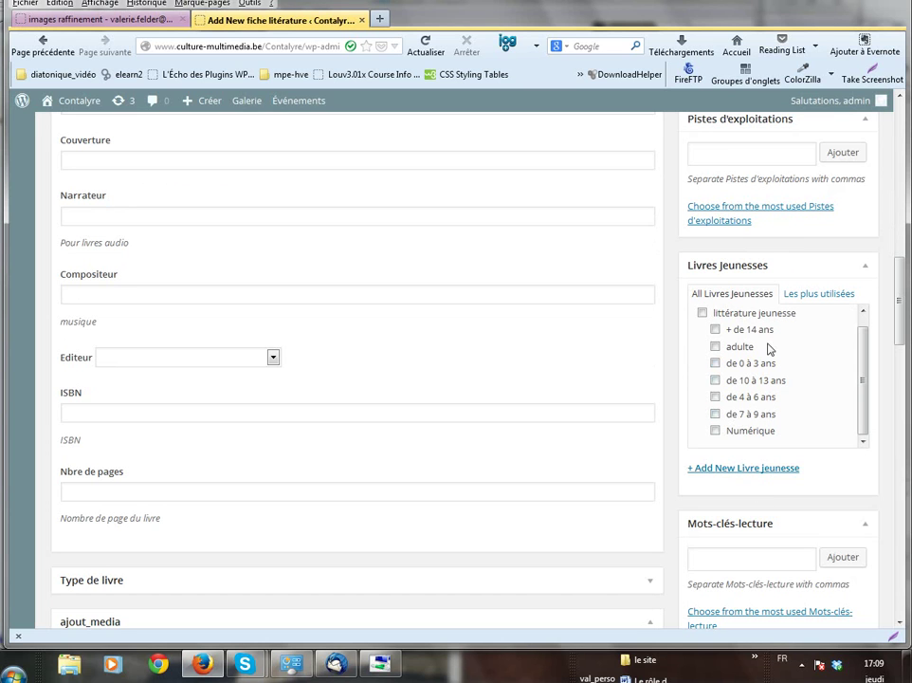
{"action": "left_click", "coordinate": [738, 364]}
{"action": "left_click_drag", "start_coordinate": [864, 424], "coordinate": [865, 389]}
Set the Genres littéraires of the fiche to Livre d'activités.
{"action": "scroll", "coordinate": [358, 455], "scroll_direction": "down", "scroll_amount": 6}
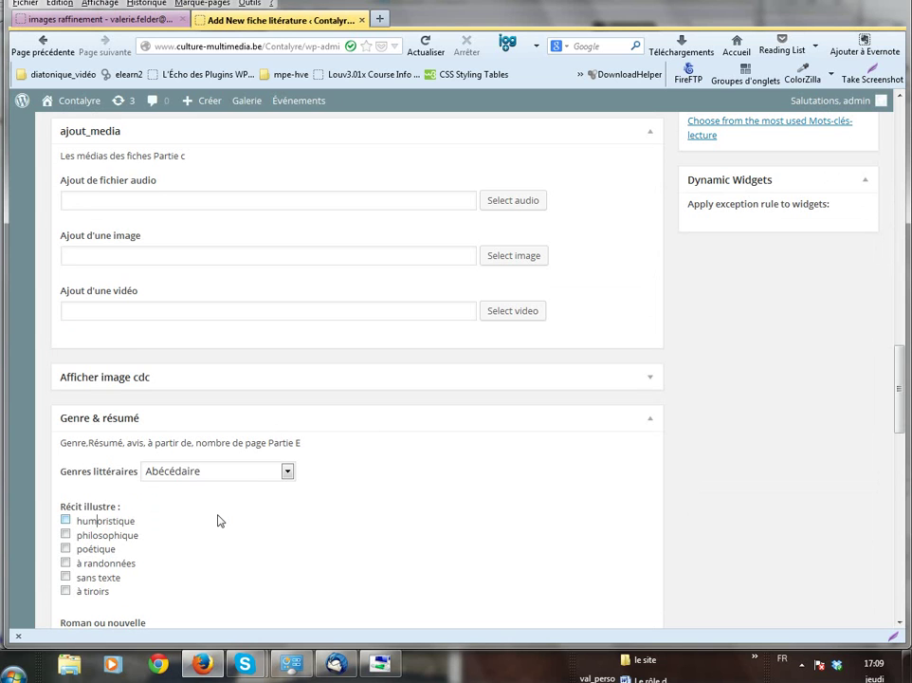
{"action": "left_click", "coordinate": [286, 474]}
{"action": "left_click", "coordinate": [210, 426]}
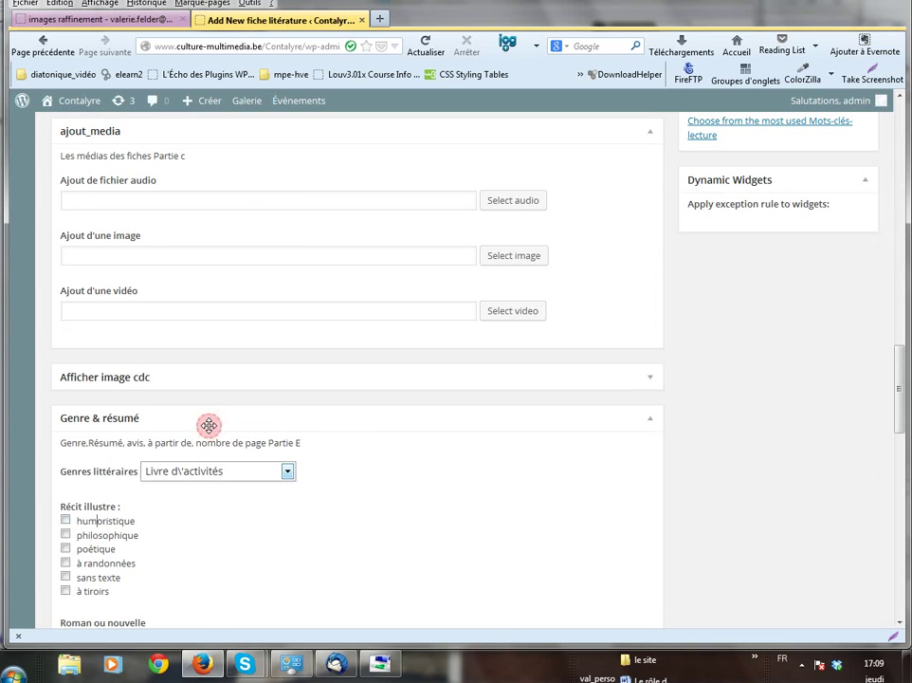
Tick the second fantasy option under Roman ou nouvelle and enter "rtèyu(!ç(çà§ç)u!àç-à)" as the Résumé du livre.
{"action": "scroll", "coordinate": [243, 490], "scroll_direction": "down", "scroll_amount": 5}
{"action": "left_click", "coordinate": [65, 379]}
{"action": "left_click", "coordinate": [185, 594]}
{"action": "type", "text": "rtèyu(!ç(çà§ç)u!àç-à)"}
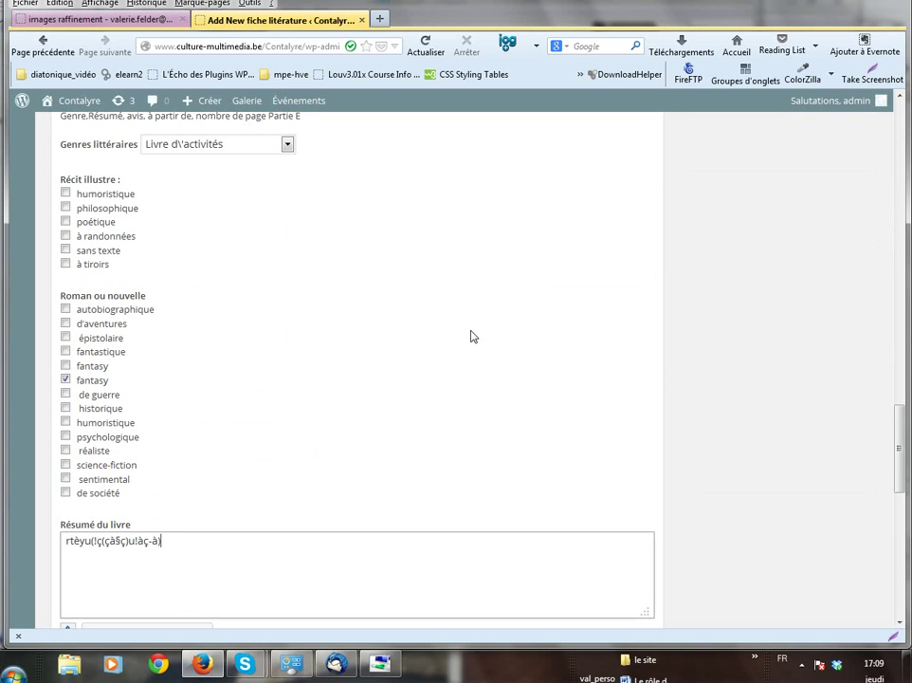
Publish the fiche and view its page on the public site.
{"action": "scroll", "coordinate": [543, 367], "scroll_direction": "up", "scroll_amount": 10}
{"action": "scroll", "coordinate": [546, 372], "scroll_direction": "up", "scroll_amount": 5}
{"action": "scroll", "coordinate": [545, 372], "scroll_direction": "up", "scroll_amount": 2}
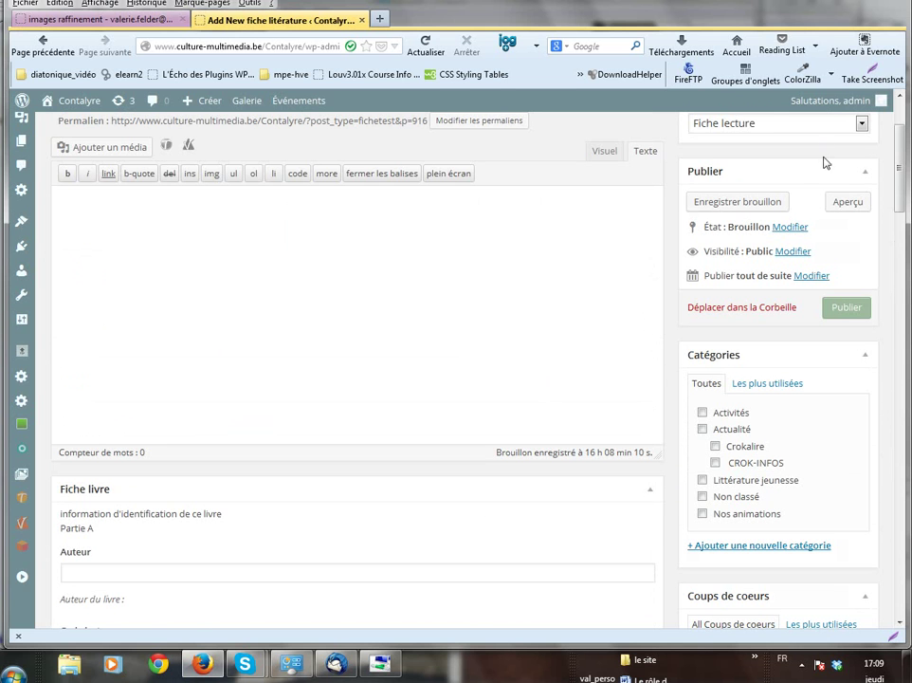
{"action": "left_click", "coordinate": [834, 308]}
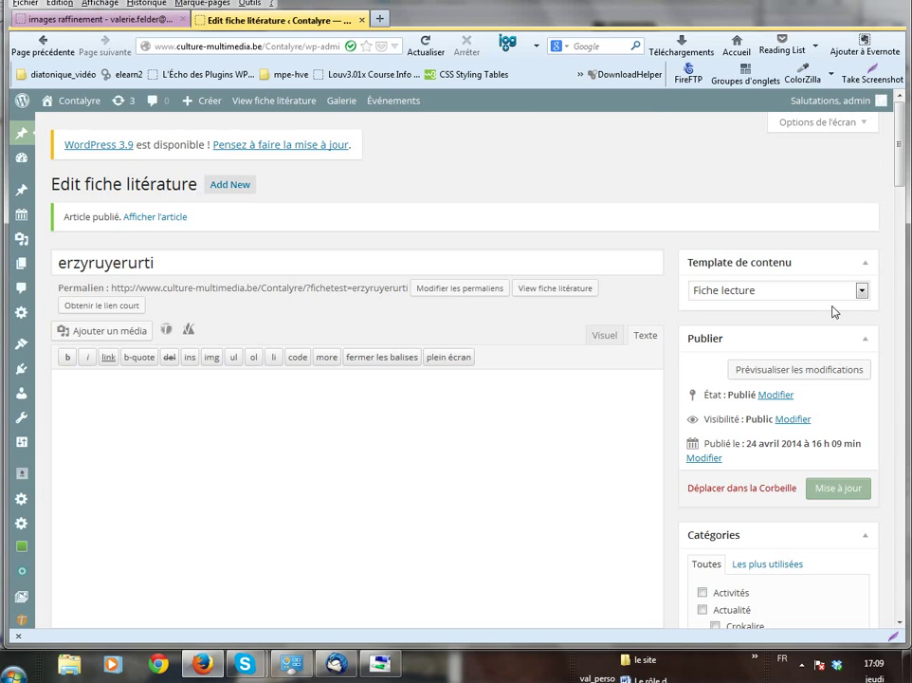
{"action": "left_click", "coordinate": [553, 289]}
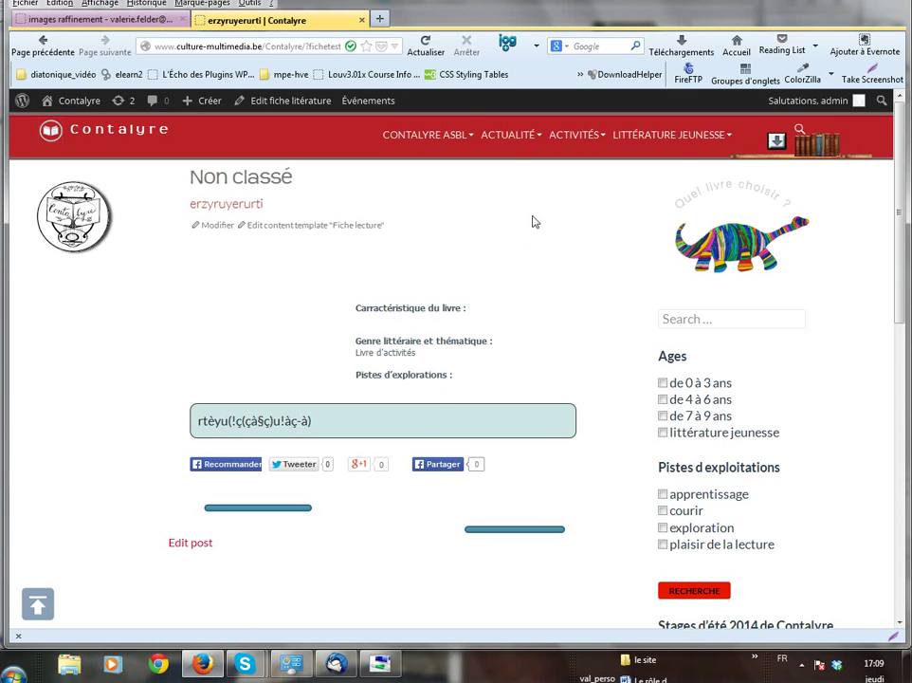
Open the site's Fiches littérature archive under Littérature jeunesse and look through the listed fiches.
{"action": "mouse_move", "coordinate": [455, 146]}
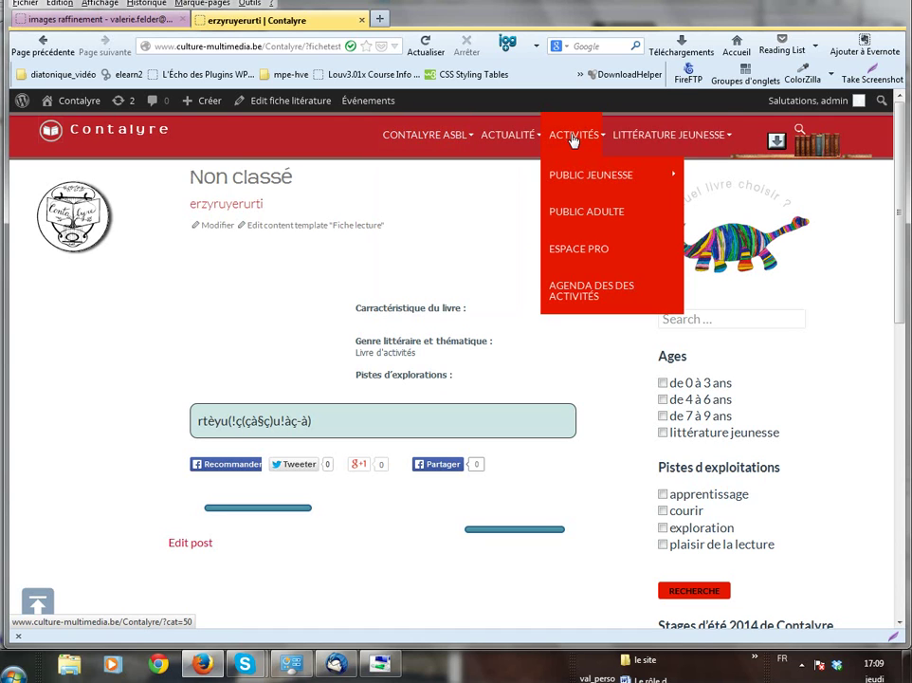
{"action": "left_click", "coordinate": [643, 139]}
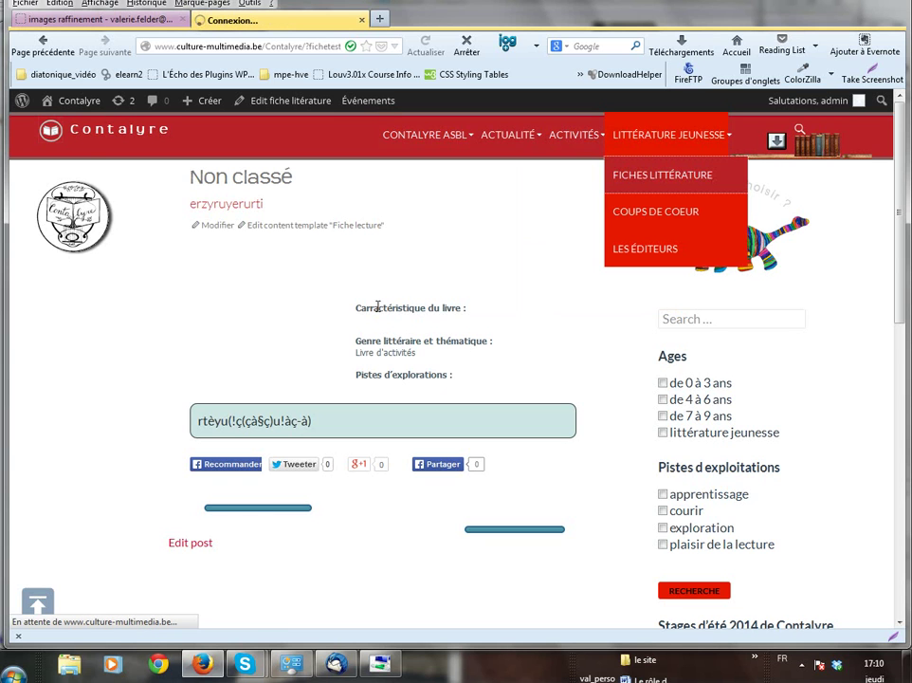
{"action": "scroll", "coordinate": [377, 307], "scroll_direction": "down", "scroll_amount": 3}
{"action": "scroll", "coordinate": [377, 306], "scroll_direction": "up", "scroll_amount": 3}
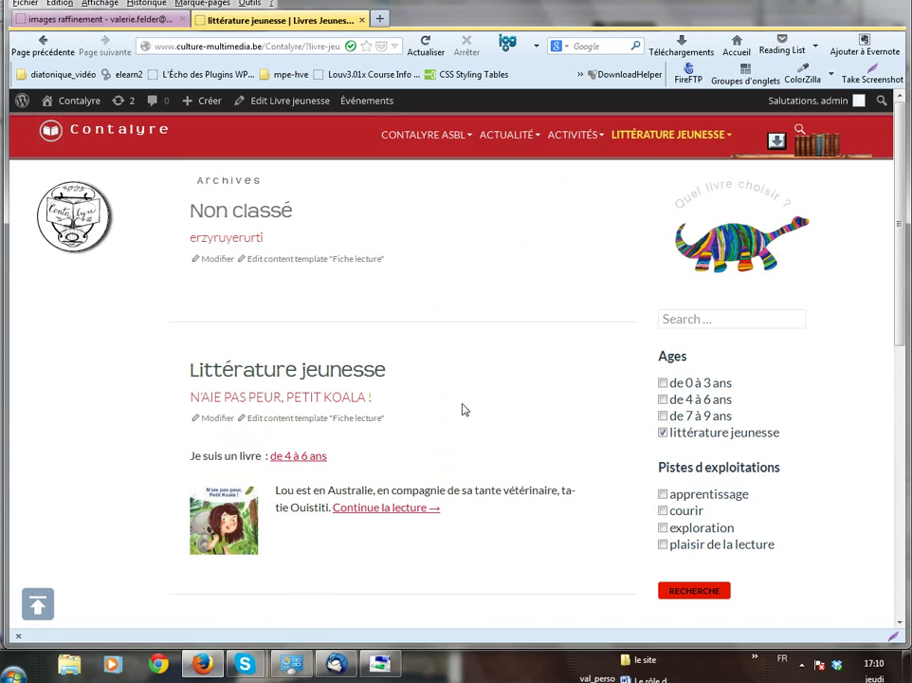
{"action": "scroll", "coordinate": [497, 485], "scroll_direction": "down", "scroll_amount": 5}
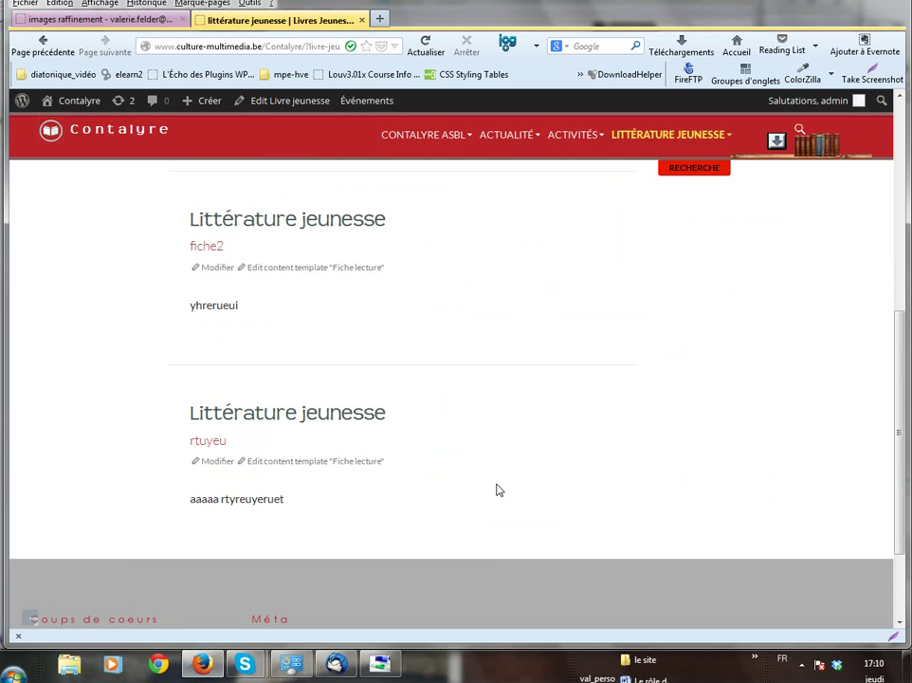
Open the public fiche "N'aie pas peur, petit koala !" from the archive and look over its book details and résumé.
{"action": "scroll", "coordinate": [493, 484], "scroll_direction": "up", "scroll_amount": 3}
{"action": "left_click", "coordinate": [361, 350]}
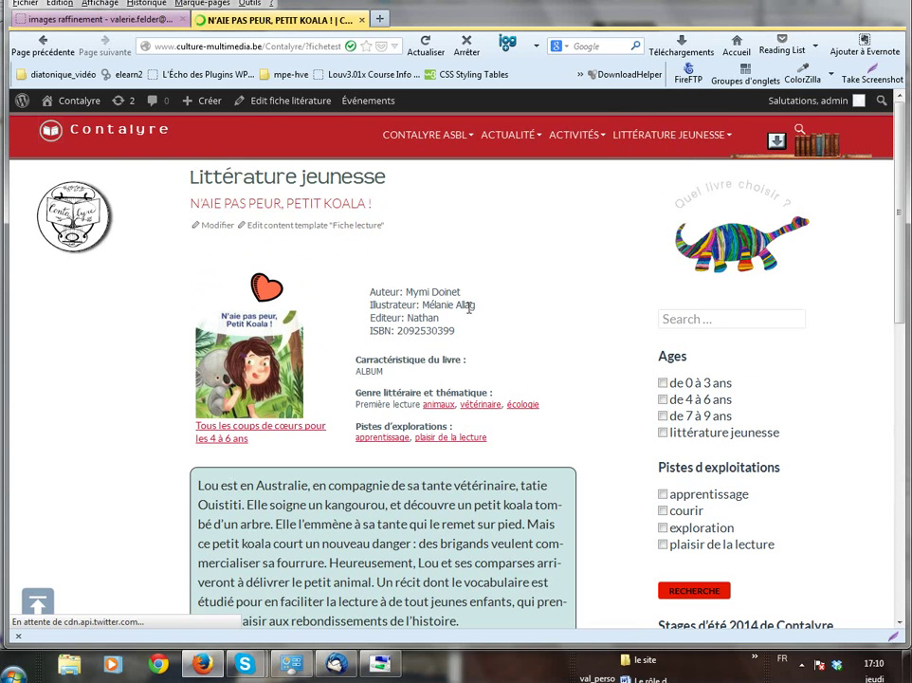
{"action": "scroll", "coordinate": [611, 458], "scroll_direction": "down", "scroll_amount": 2}
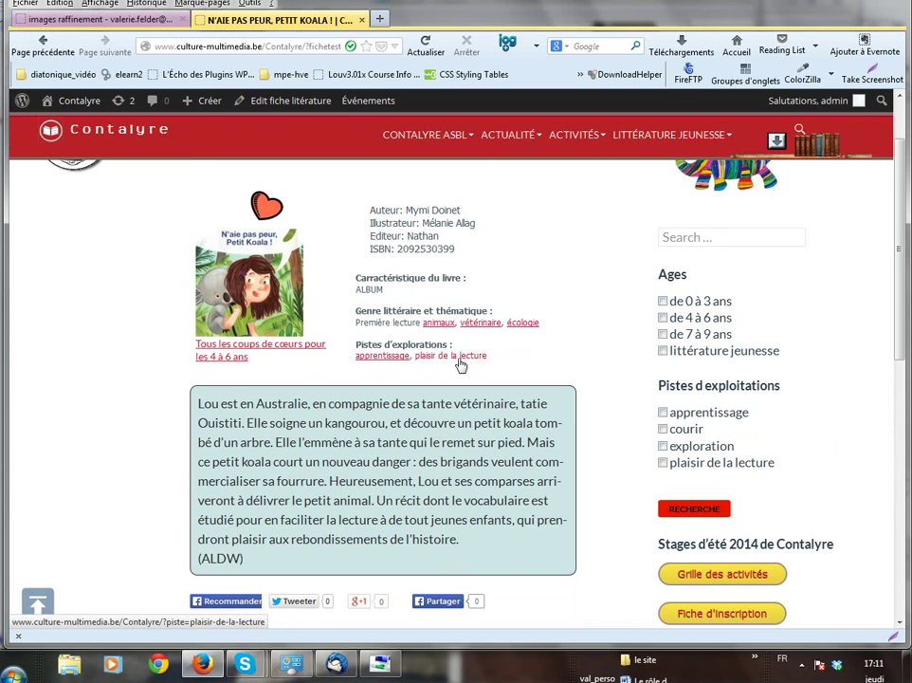
Go to the site's dashboard and open the Fiches lectures view from the Views list for editing.
{"action": "mouse_move", "coordinate": [79, 103]}
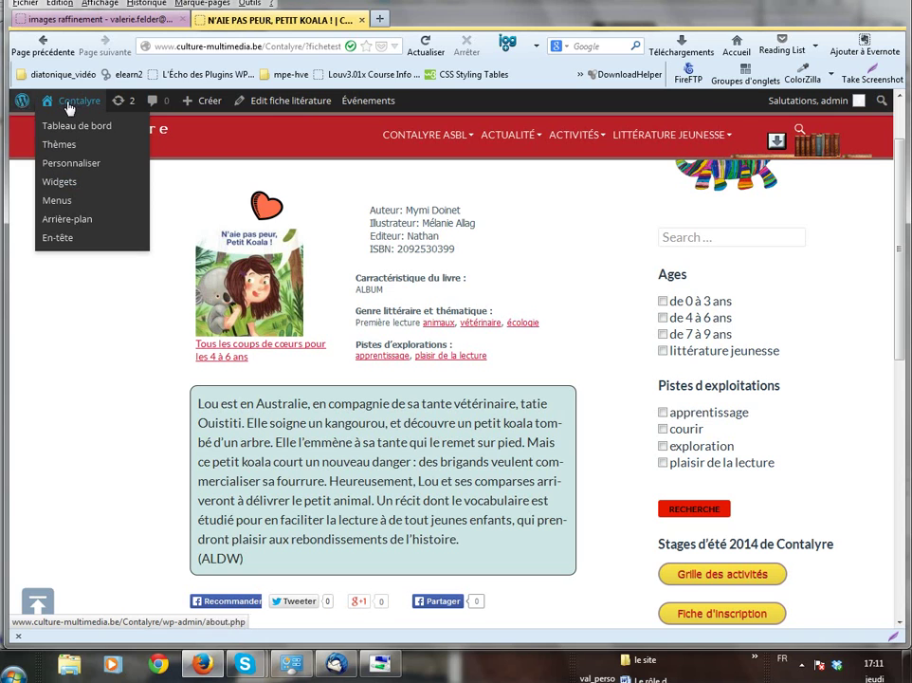
{"action": "left_click", "coordinate": [70, 108]}
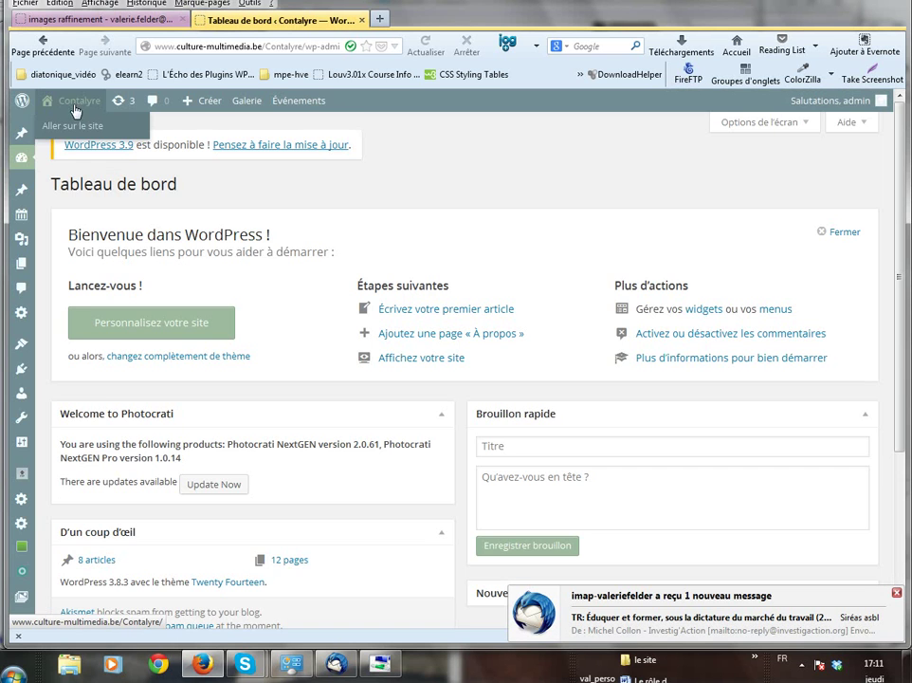
{"action": "scroll", "coordinate": [92, 427], "scroll_direction": "down", "scroll_amount": 3}
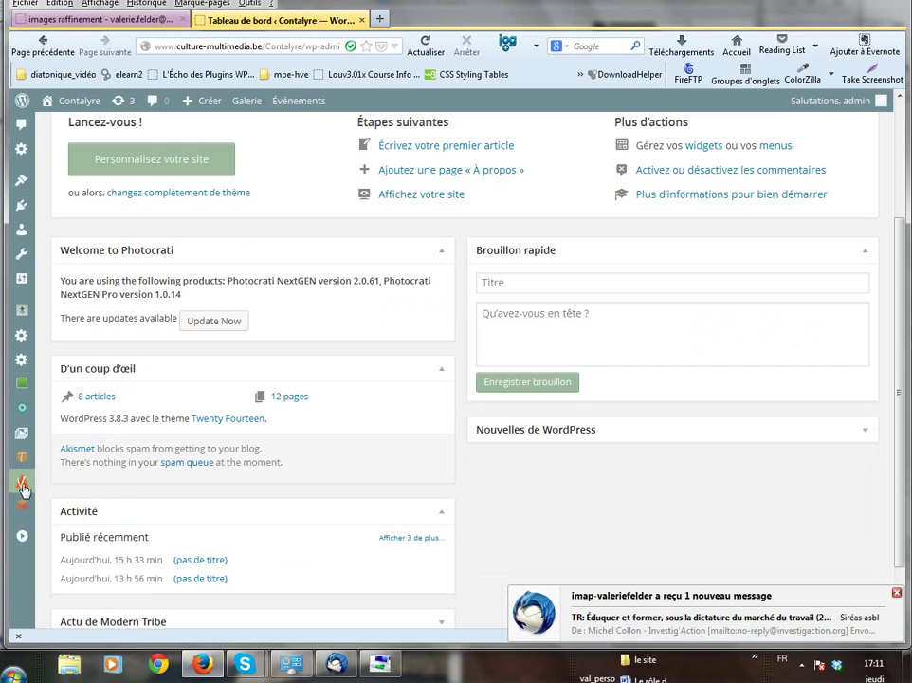
{"action": "mouse_move", "coordinate": [23, 488]}
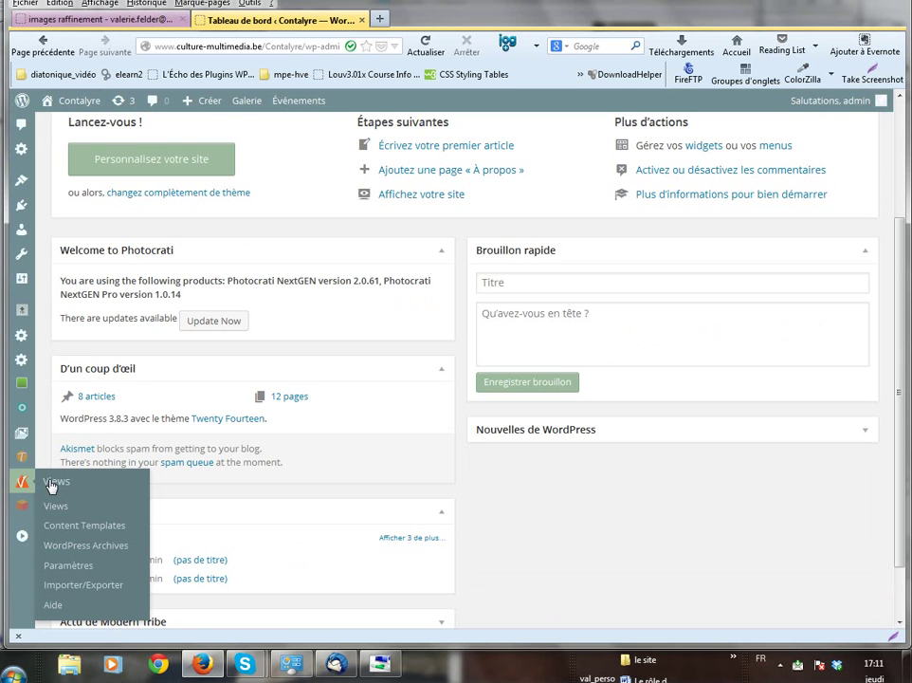
{"action": "left_click", "coordinate": [50, 484]}
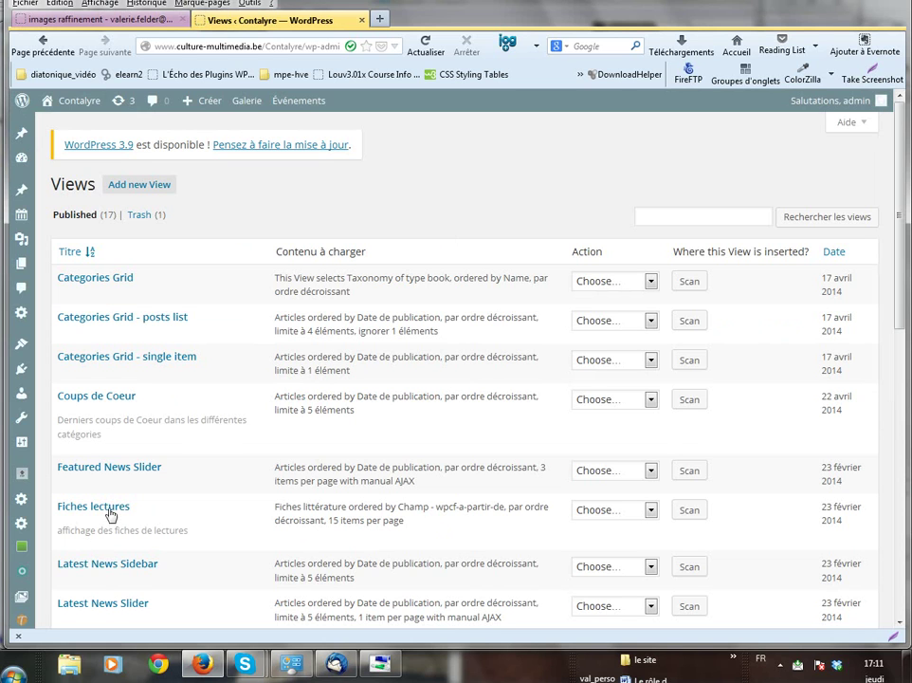
{"action": "left_click", "coordinate": [91, 513]}
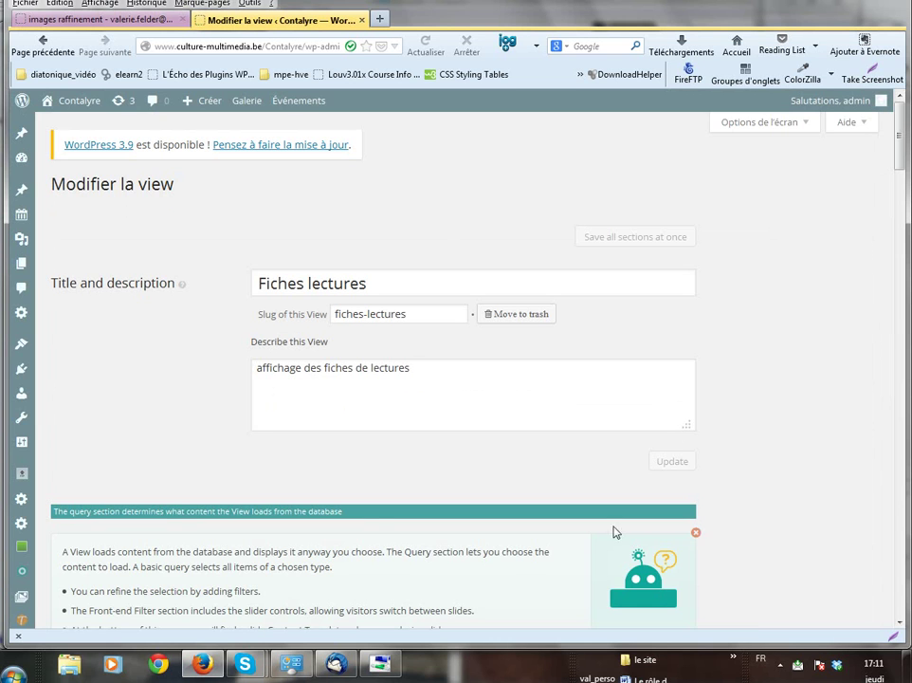
Examine the Fiches lectures view's content selection, query filters and pagination settings.
{"action": "scroll", "coordinate": [676, 429], "scroll_direction": "down", "scroll_amount": 5}
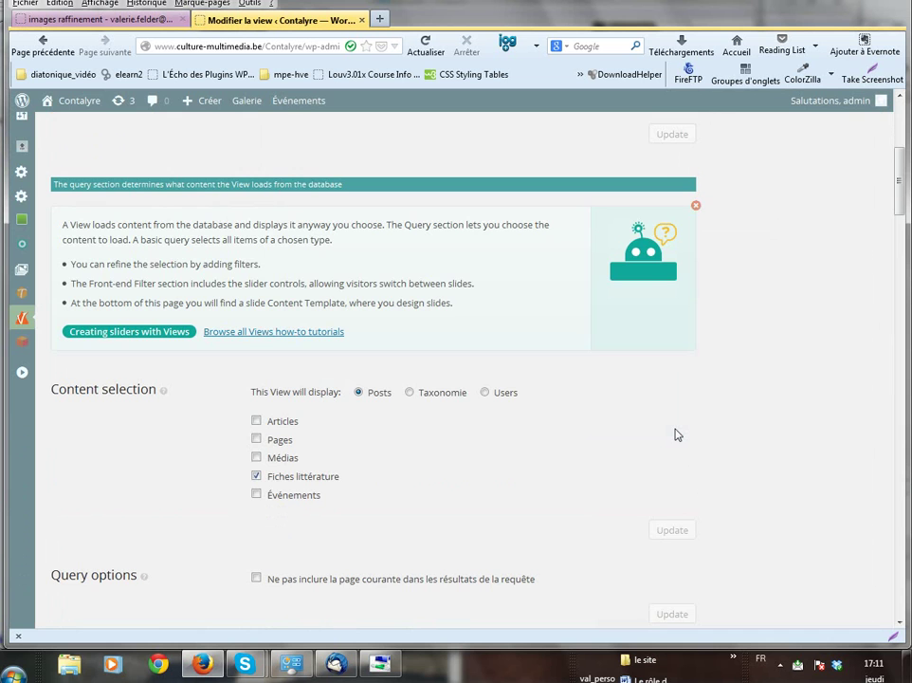
{"action": "scroll", "coordinate": [676, 434], "scroll_direction": "down", "scroll_amount": 10}
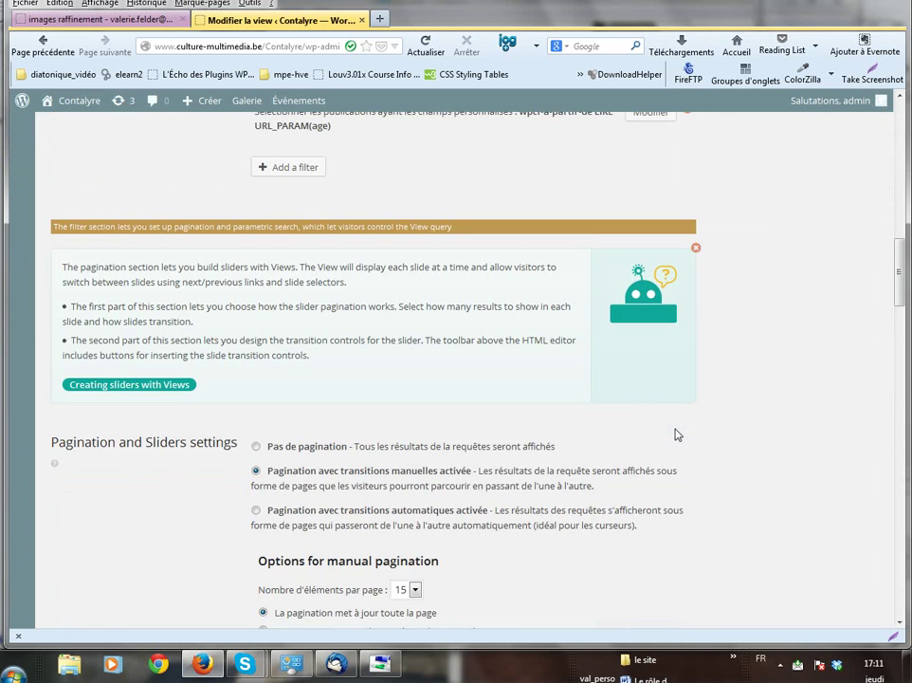
{"action": "scroll", "coordinate": [676, 434], "scroll_direction": "down", "scroll_amount": 8}
{"action": "scroll", "coordinate": [676, 429], "scroll_direction": "up", "scroll_amount": 20}
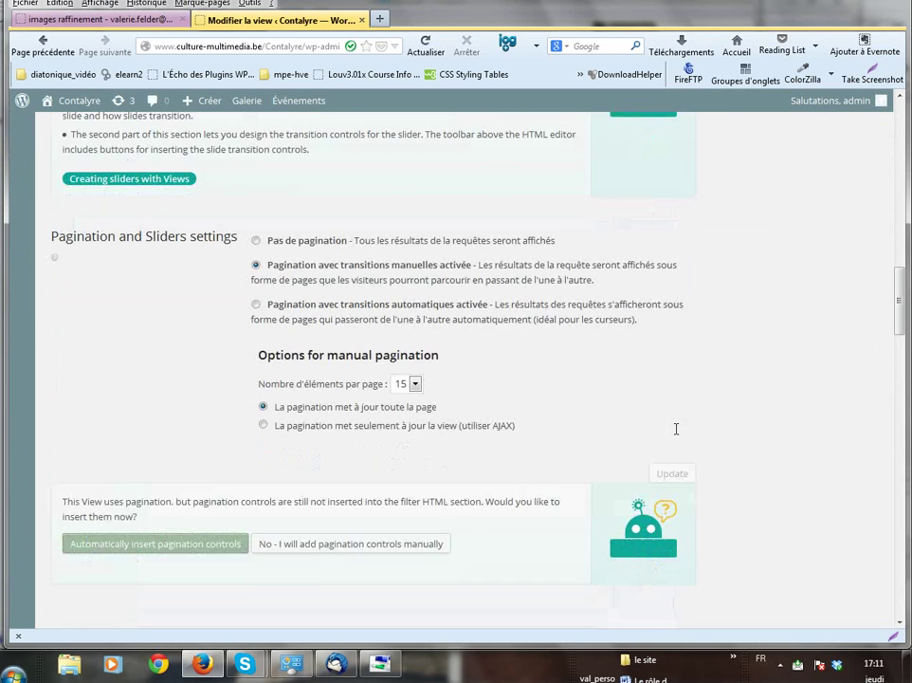
{"action": "scroll", "coordinate": [676, 429], "scroll_direction": "down", "scroll_amount": 3}
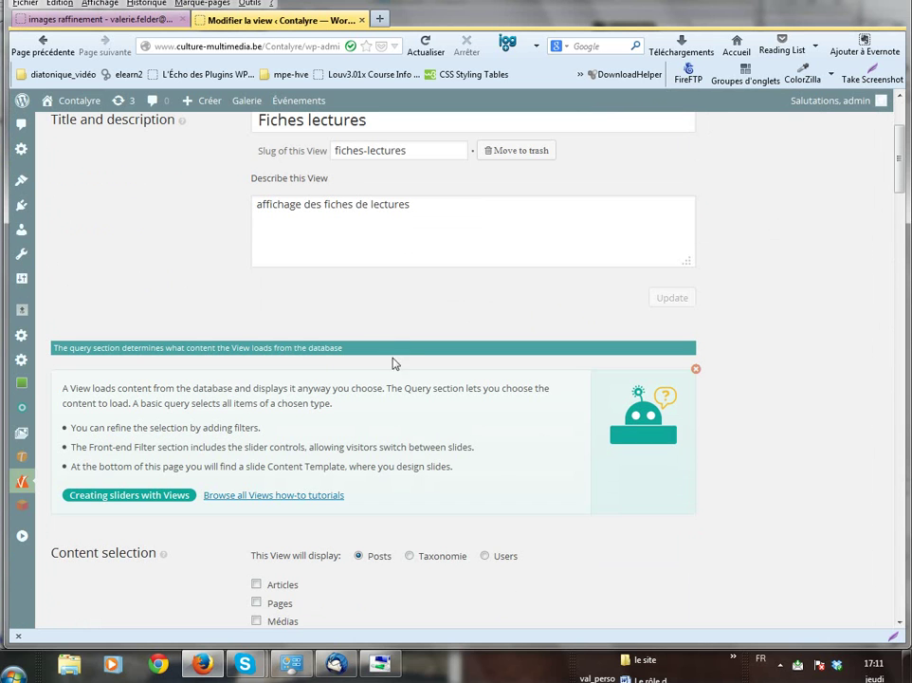
{"action": "scroll", "coordinate": [398, 352], "scroll_direction": "up", "scroll_amount": 1}
{"action": "scroll", "coordinate": [398, 352], "scroll_direction": "down", "scroll_amount": 13}
{"action": "scroll", "coordinate": [399, 352], "scroll_direction": "down", "scroll_amount": 8}
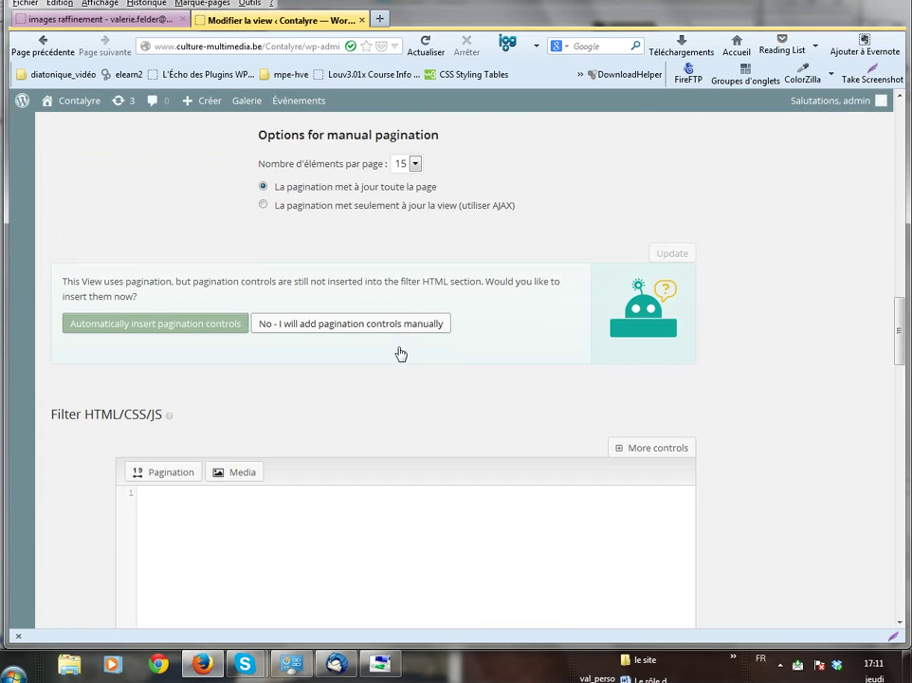
Review the view's Layout HTML/CSS/JS code and expand the Fiche lecture template to show its code.
{"action": "scroll", "coordinate": [401, 354], "scroll_direction": "down", "scroll_amount": 10}
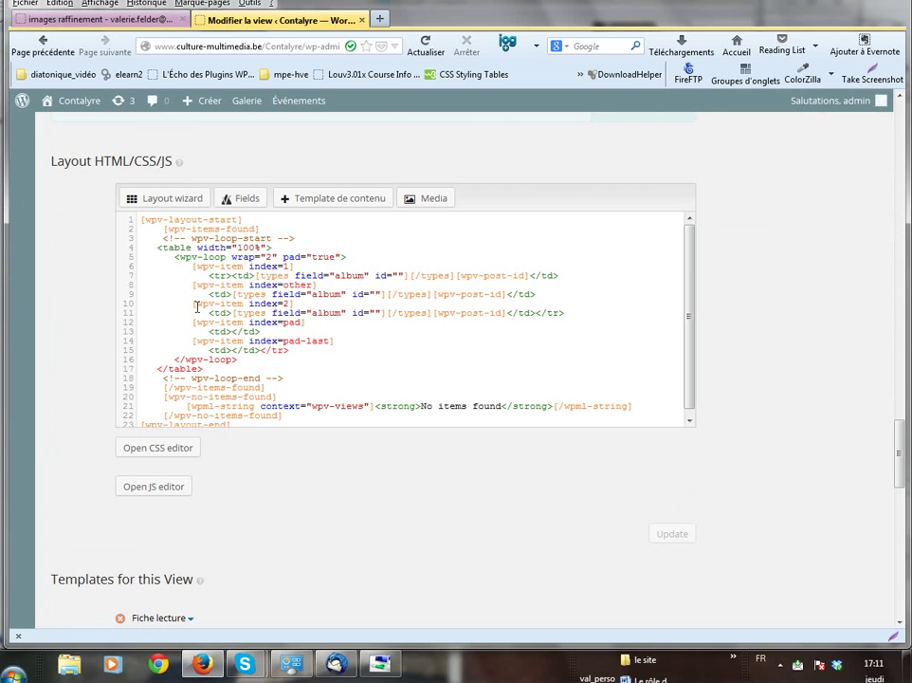
{"action": "scroll", "coordinate": [196, 306], "scroll_direction": "up", "scroll_amount": 1}
{"action": "scroll", "coordinate": [195, 311], "scroll_direction": "down", "scroll_amount": 8}
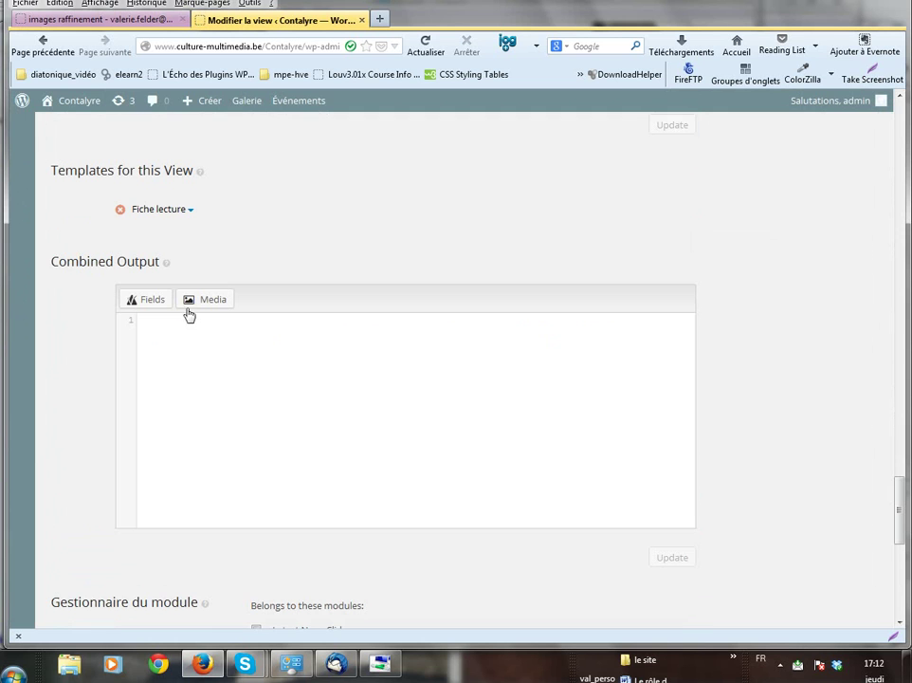
{"action": "left_click", "coordinate": [138, 210]}
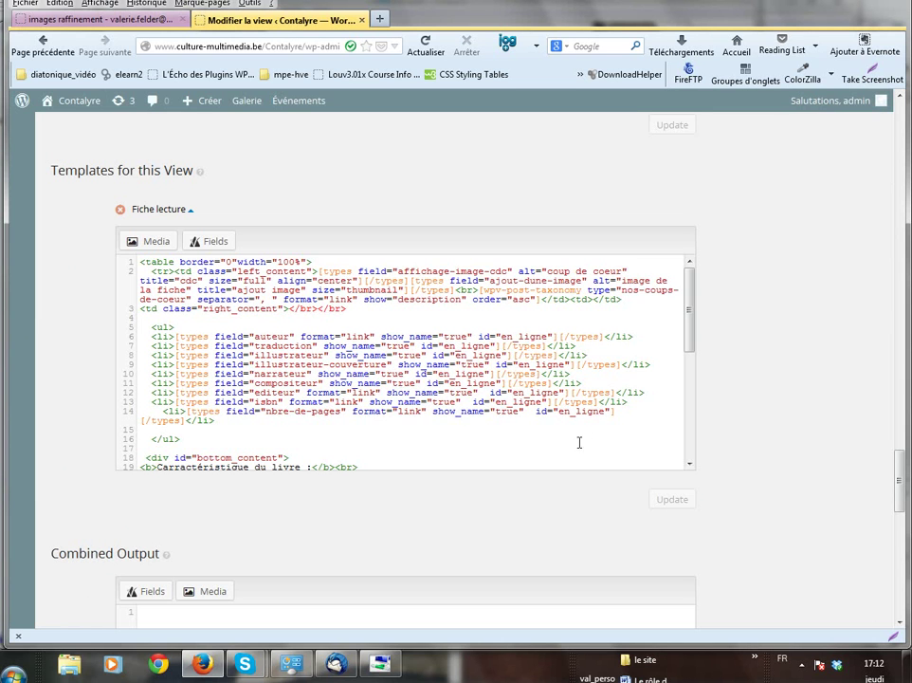
Open the Champs personnalisés list under Types and edit the Fiche livre group.
{"action": "scroll", "coordinate": [137, 362], "scroll_direction": "up", "scroll_amount": 10}
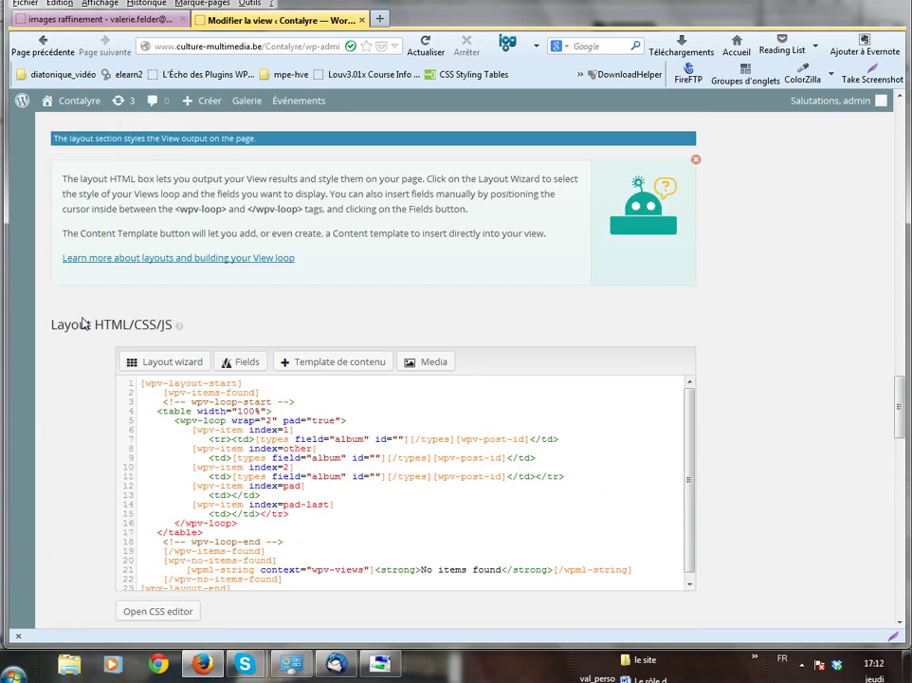
{"action": "scroll", "coordinate": [82, 323], "scroll_direction": "up", "scroll_amount": 15}
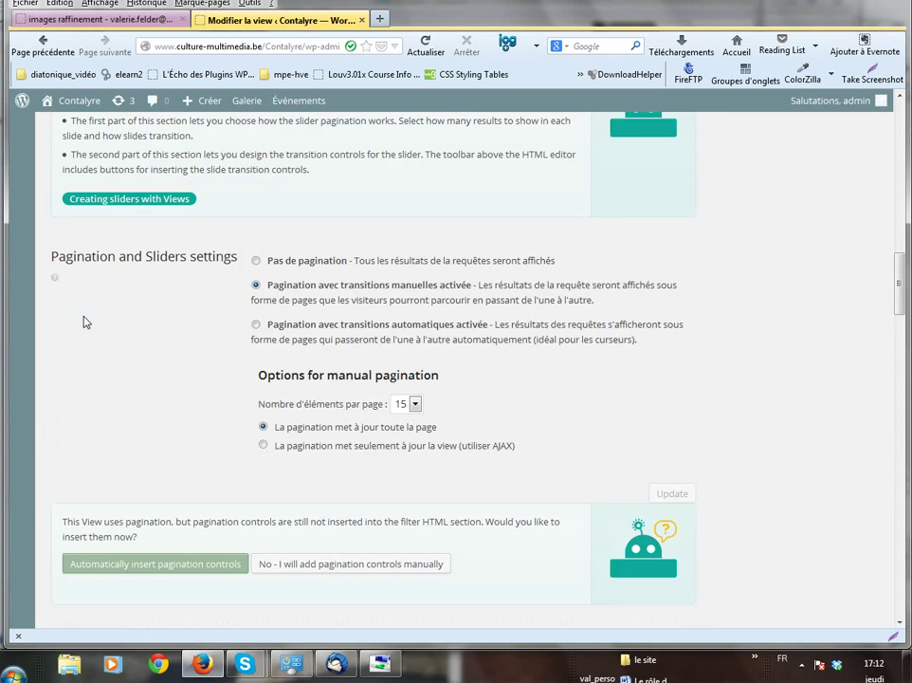
{"action": "scroll", "coordinate": [84, 320], "scroll_direction": "up", "scroll_amount": 10}
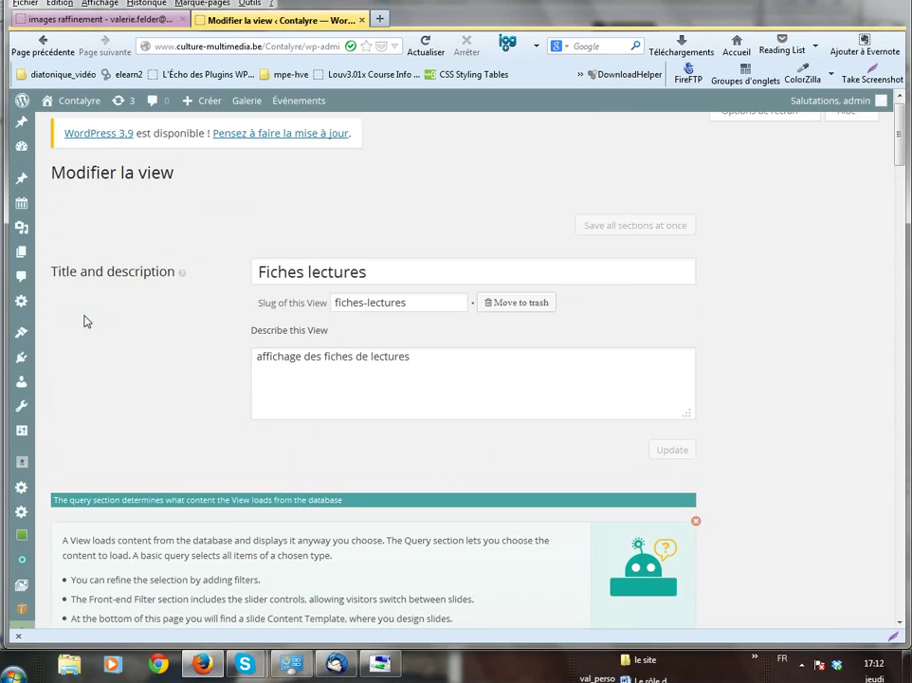
{"action": "scroll", "coordinate": [95, 321], "scroll_direction": "down", "scroll_amount": 4}
{"action": "mouse_move", "coordinate": [24, 376]}
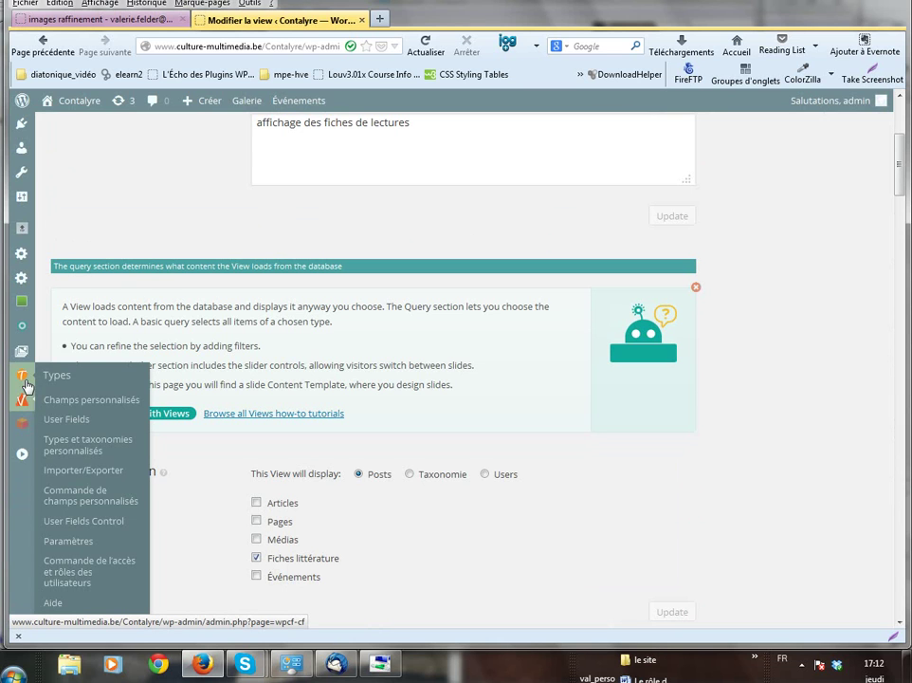
{"action": "left_click", "coordinate": [62, 403]}
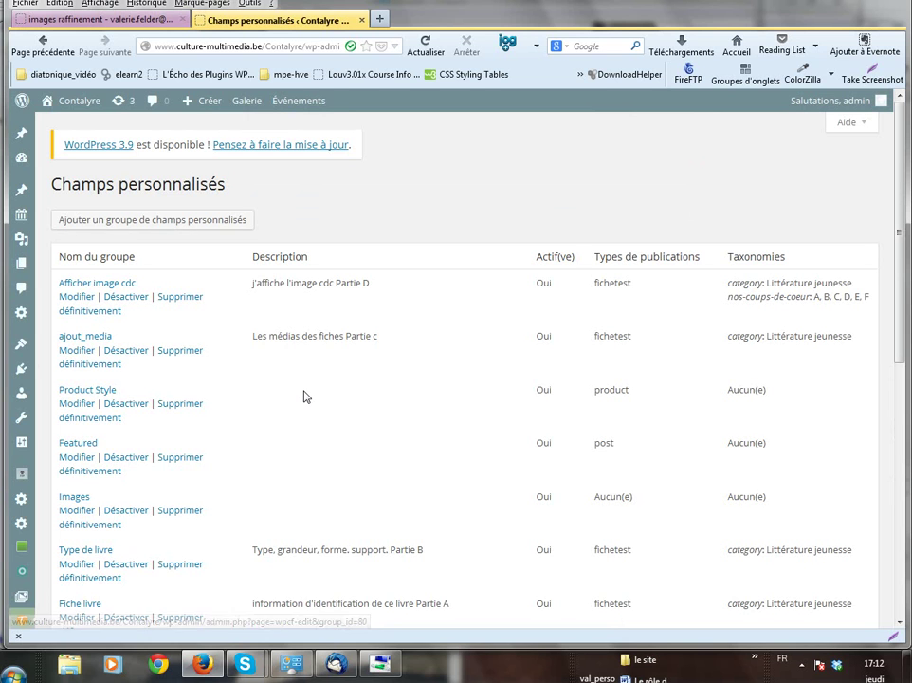
{"action": "scroll", "coordinate": [304, 396], "scroll_direction": "down", "scroll_amount": 3}
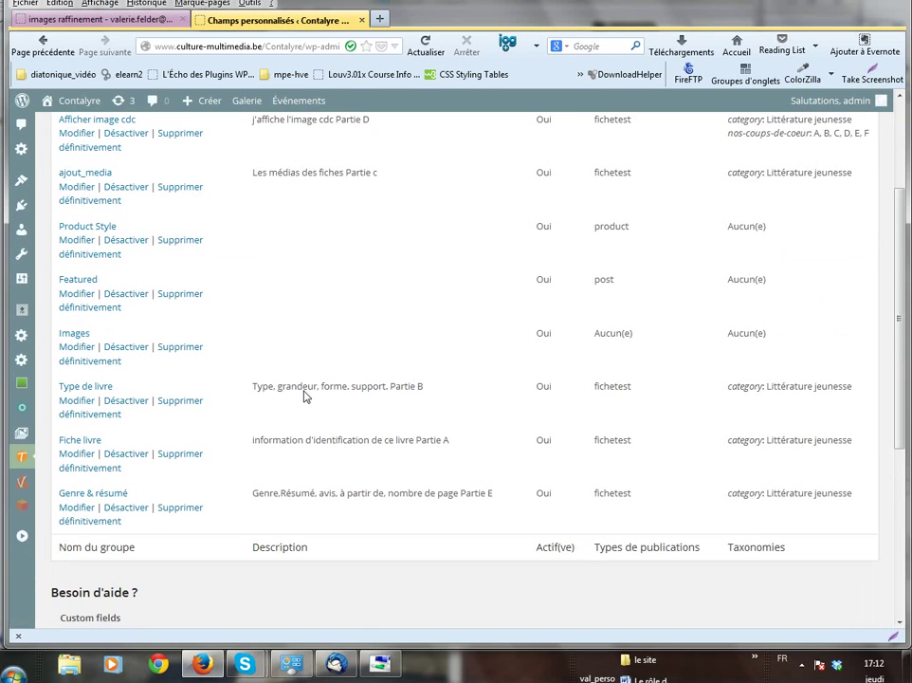
{"action": "left_click", "coordinate": [79, 454]}
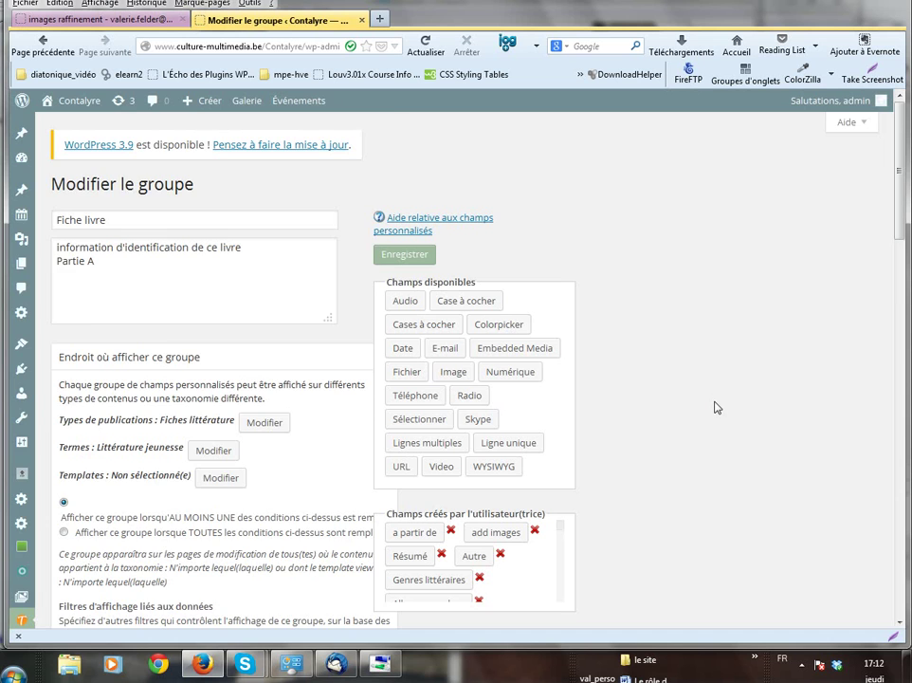
Inspect the settings of the group's Auteur, Code lecture and Traduction fields, collapsing Code lecture again.
{"action": "scroll", "coordinate": [716, 407], "scroll_direction": "down", "scroll_amount": 9}
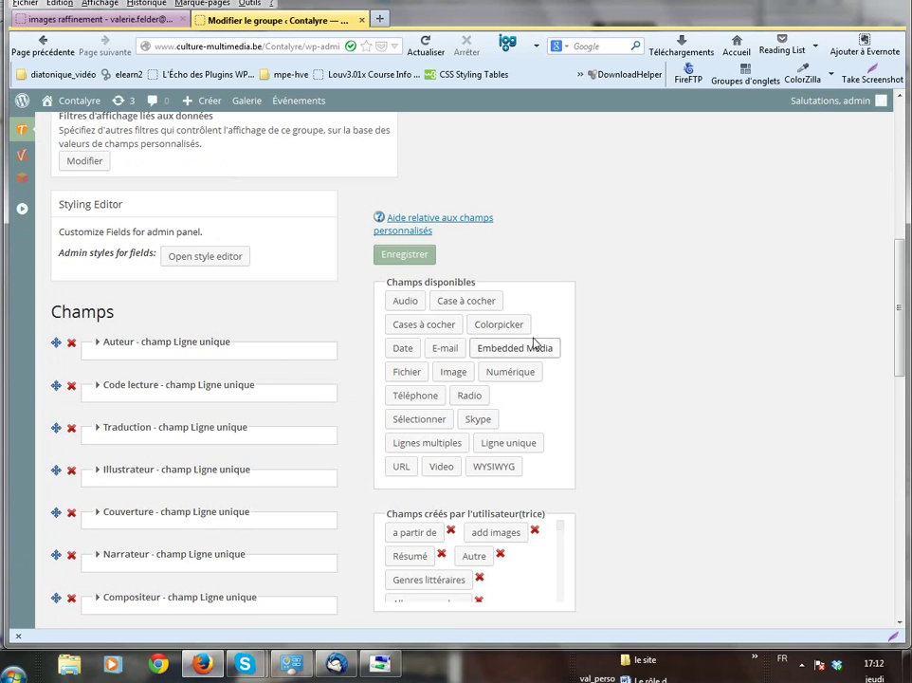
{"action": "left_click", "coordinate": [99, 344]}
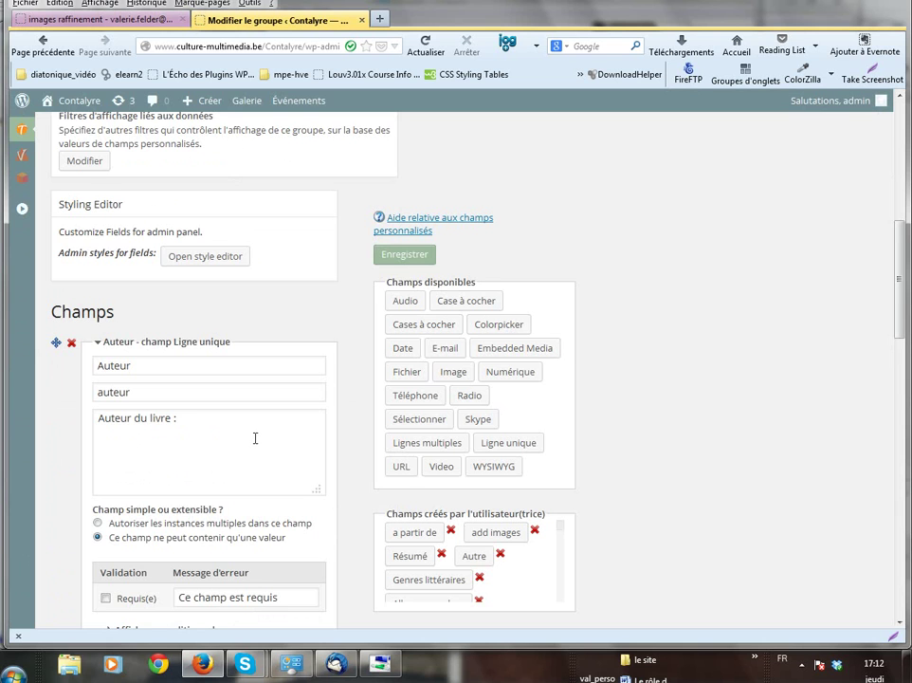
{"action": "scroll", "coordinate": [255, 438], "scroll_direction": "down", "scroll_amount": 5}
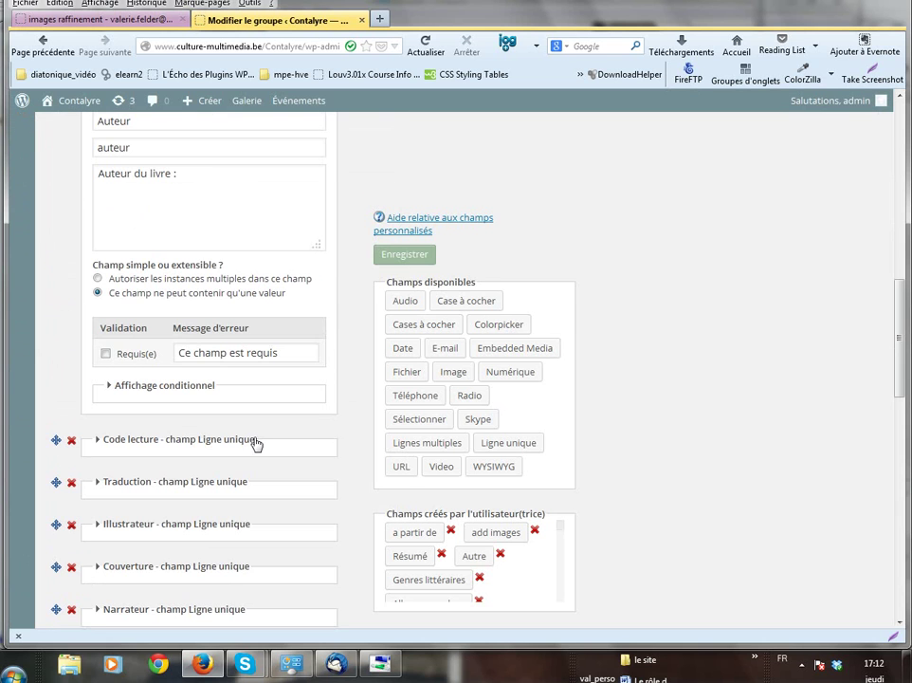
{"action": "left_click", "coordinate": [99, 440]}
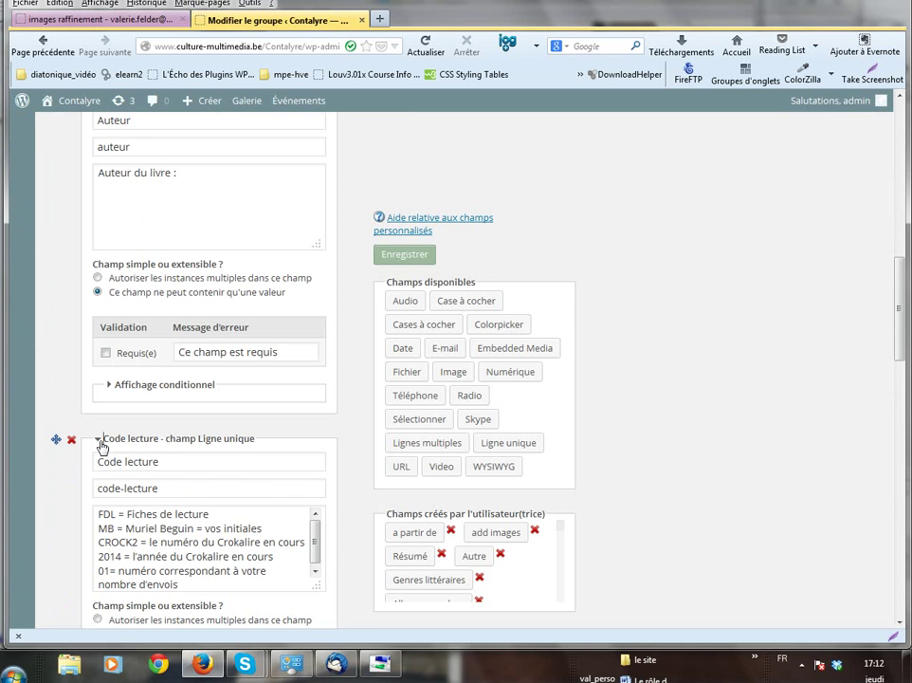
{"action": "left_click", "coordinate": [100, 443]}
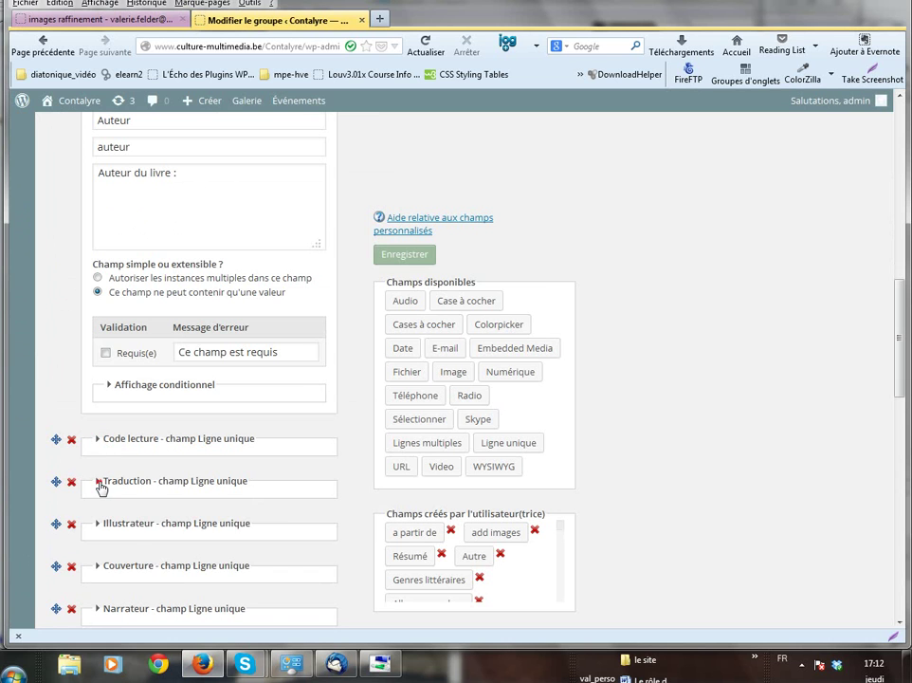
{"action": "left_click", "coordinate": [100, 482]}
{"action": "scroll", "coordinate": [507, 470], "scroll_direction": "down", "scroll_amount": 6}
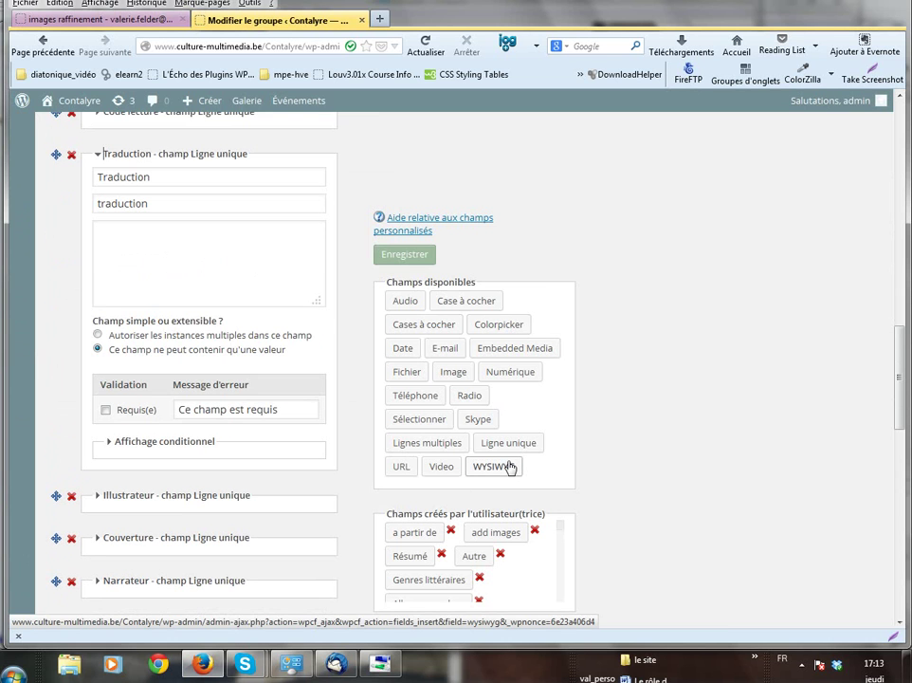
Look through the group's remaining fields, from Illustrateur to Nbre de pages, and its module assignments.
{"action": "scroll", "coordinate": [509, 467], "scroll_direction": "down", "scroll_amount": 5}
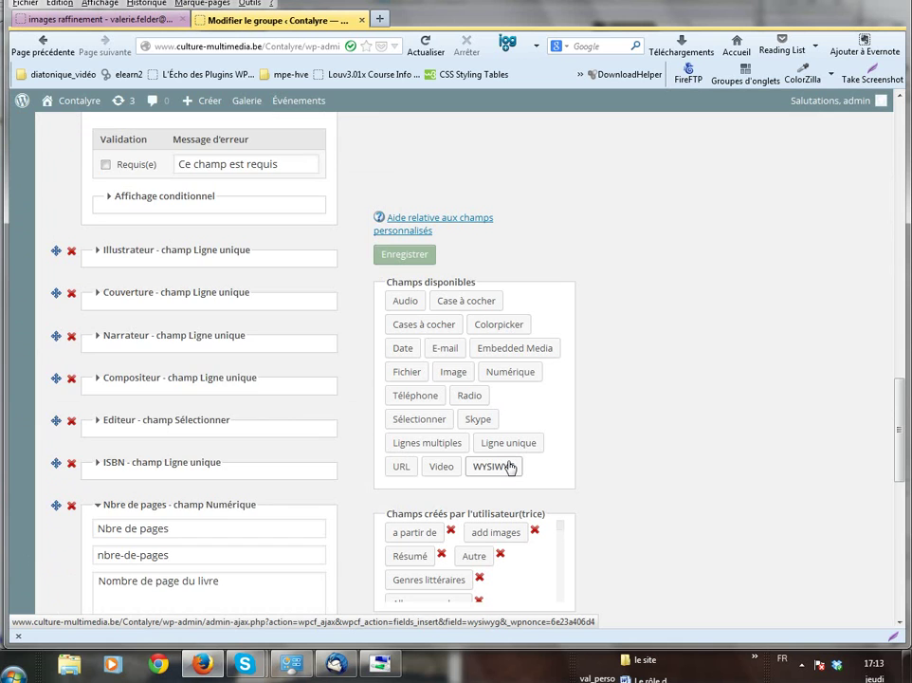
{"action": "scroll", "coordinate": [510, 467], "scroll_direction": "down", "scroll_amount": 6}
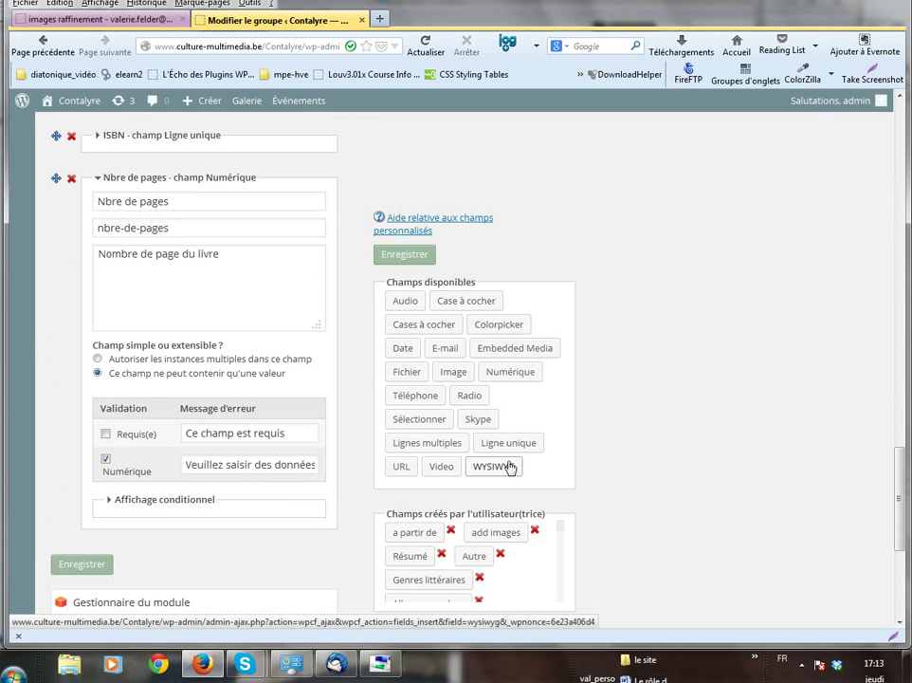
{"action": "scroll", "coordinate": [509, 467], "scroll_direction": "down", "scroll_amount": 5}
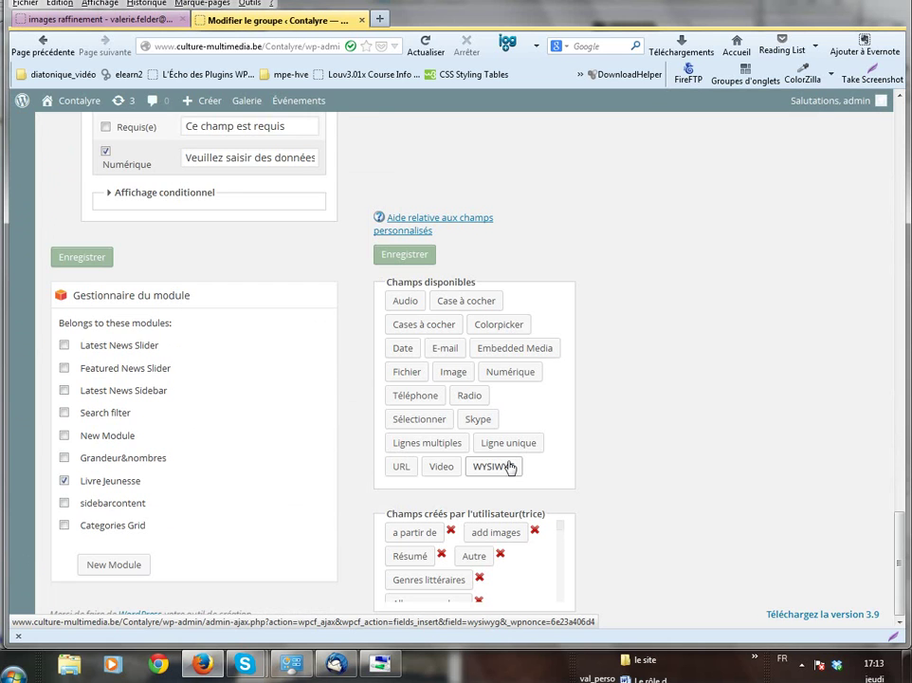
{"action": "scroll", "coordinate": [509, 467], "scroll_direction": "up", "scroll_amount": 10}
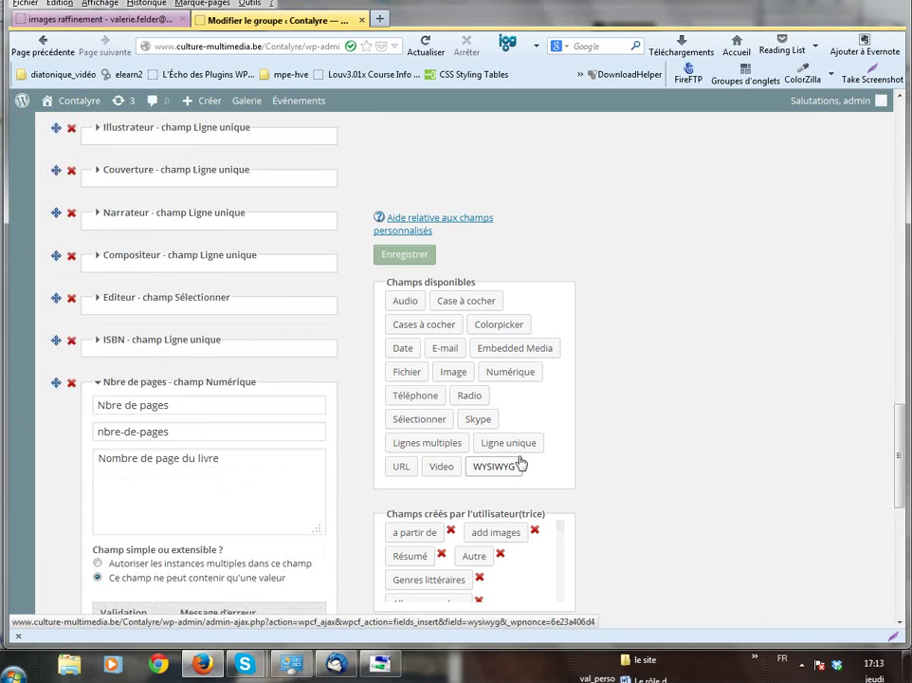
{"action": "scroll", "coordinate": [618, 252], "scroll_direction": "up", "scroll_amount": 12}
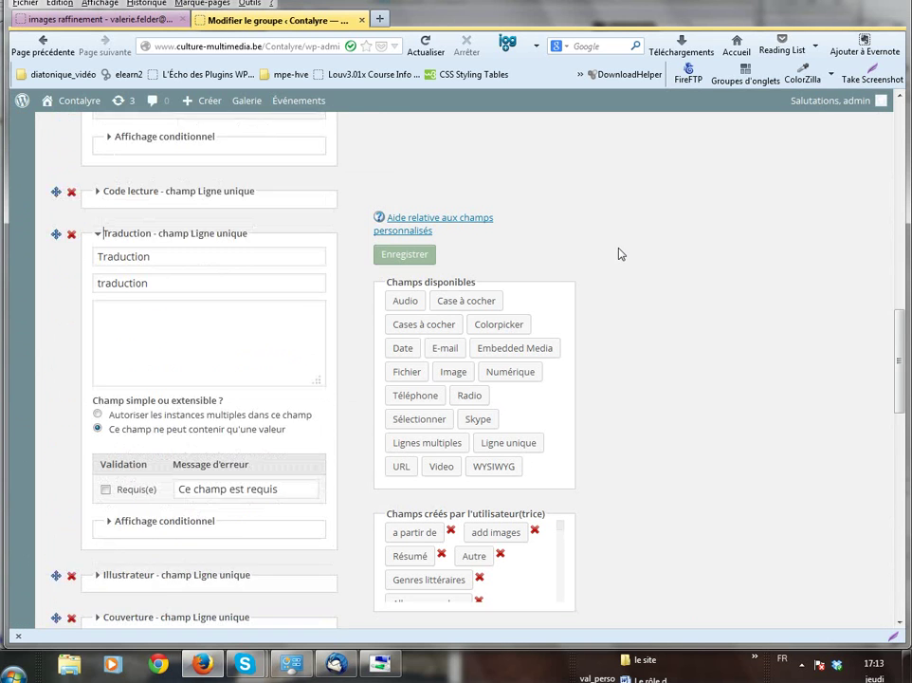
{"action": "scroll", "coordinate": [619, 253], "scroll_direction": "up", "scroll_amount": 4}
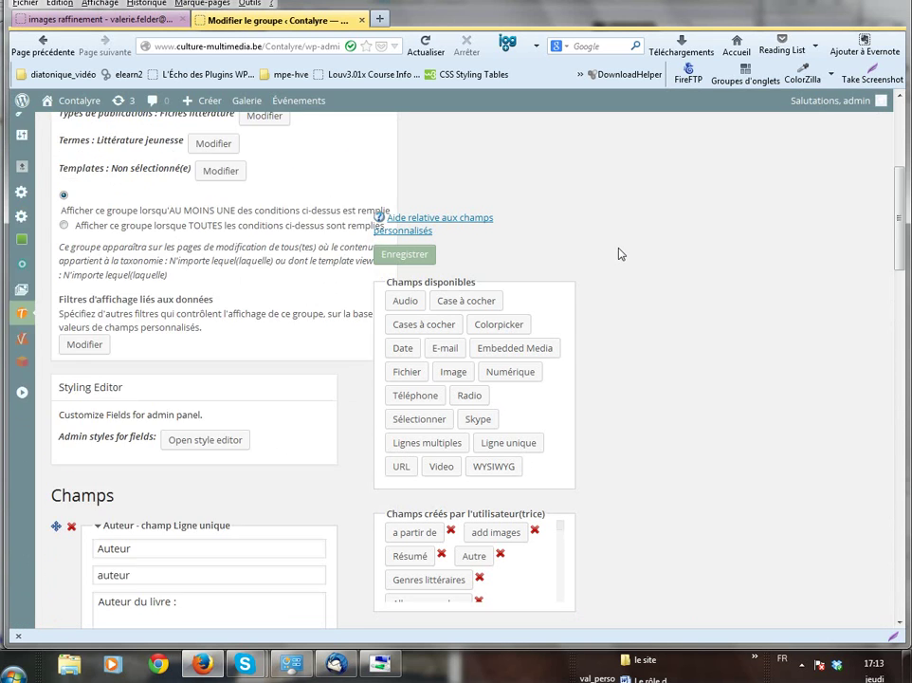